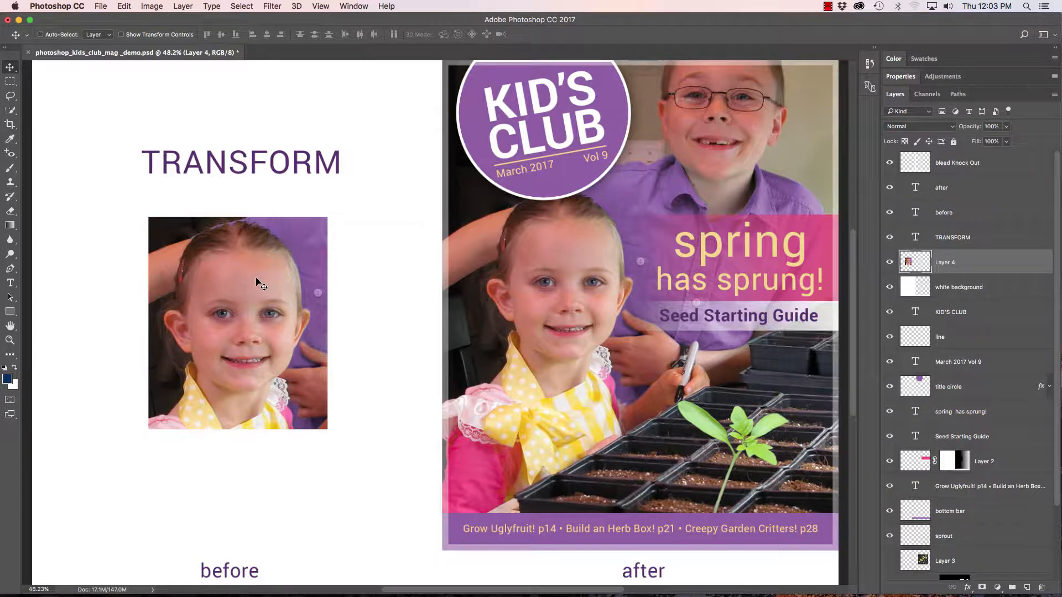
# Start Free Transform on the girl's photo layer and scale it proportionally to about 95%.
pyautogui.press('super+t')
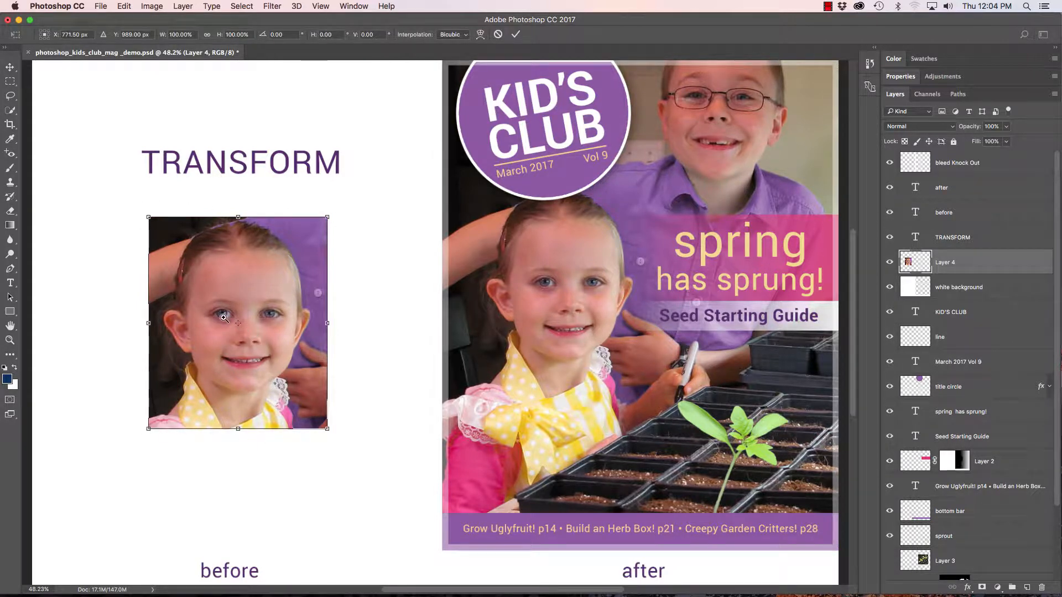
pyautogui.moveTo(223, 317); pyautogui.dragTo(451, 326)
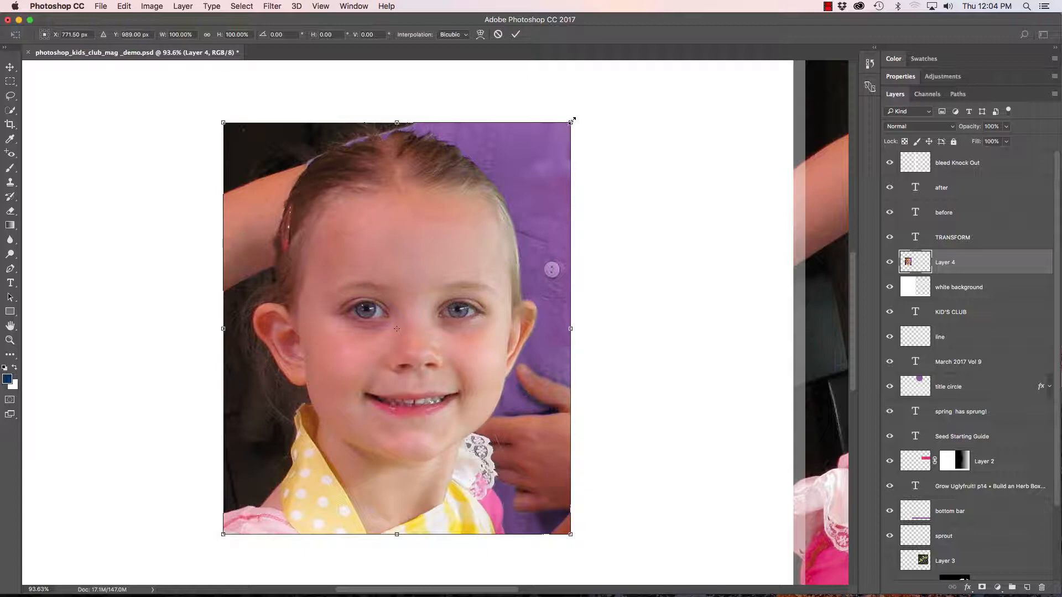
pyautogui.moveTo(573, 119)
pyautogui.mouseDown()
pyautogui.moveTo(498, 185)
pyautogui.moveTo(274, 310)
pyautogui.moveTo(377, 308)
pyautogui.moveTo(462, 334)
pyautogui.moveTo(516, 427)
pyautogui.moveTo(515, 368)
pyautogui.moveTo(516, 438)
pyautogui.moveTo(374, 369)
pyautogui.moveTo(441, 360)
pyautogui.moveTo(481, 263)
pyautogui.moveTo(446, 322)
pyautogui.moveTo(589, 144)
pyautogui.moveTo(348, 409)
pyautogui.moveTo(523, 191)
pyautogui.moveTo(480, 229)
pyautogui.moveTo(448, 282)
pyautogui.moveTo(267, 284)
pyautogui.moveTo(443, 360)
pyautogui.moveTo(448, 469)
pyautogui.moveTo(469, 280)
pyautogui.moveTo(556, 166)
pyautogui.moveTo(547, 148)
pyautogui.moveTo(523, 175)
pyautogui.moveTo(583, 86)
pyautogui.moveTo(550, 139)
pyautogui.moveTo(575, 113)
pyautogui.mouseUp()
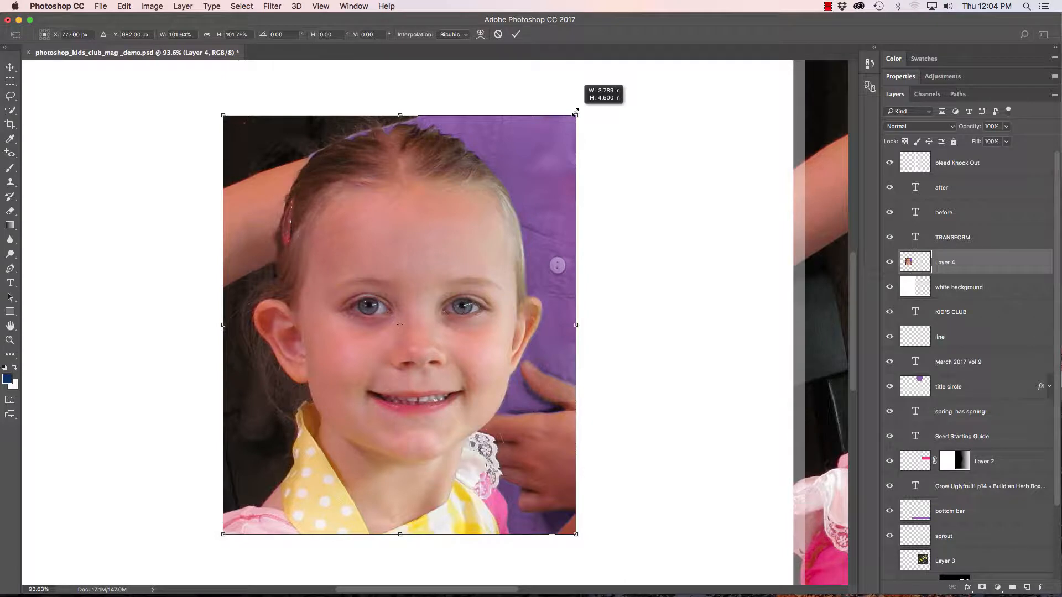
pyautogui.moveTo(575, 113); pyautogui.dragTo(575, 112)
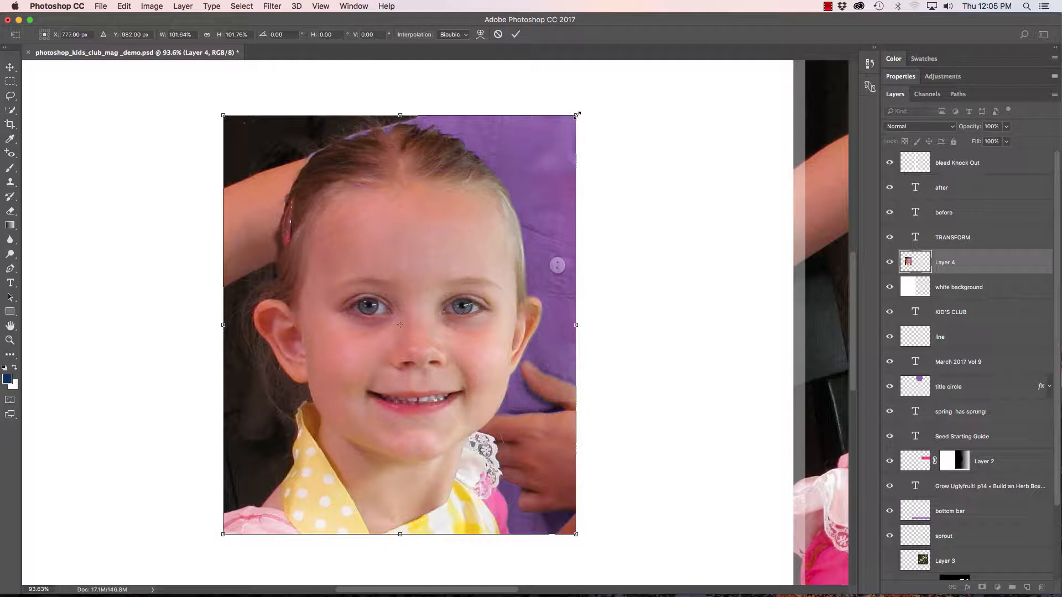
pyautogui.moveTo(577, 116)
pyautogui.mouseDown()
pyautogui.moveTo(608, 70)
pyautogui.moveTo(615, 87)
pyautogui.moveTo(574, 118)
pyautogui.moveTo(556, 152)
pyautogui.moveTo(592, 108)
pyautogui.mouseUp()
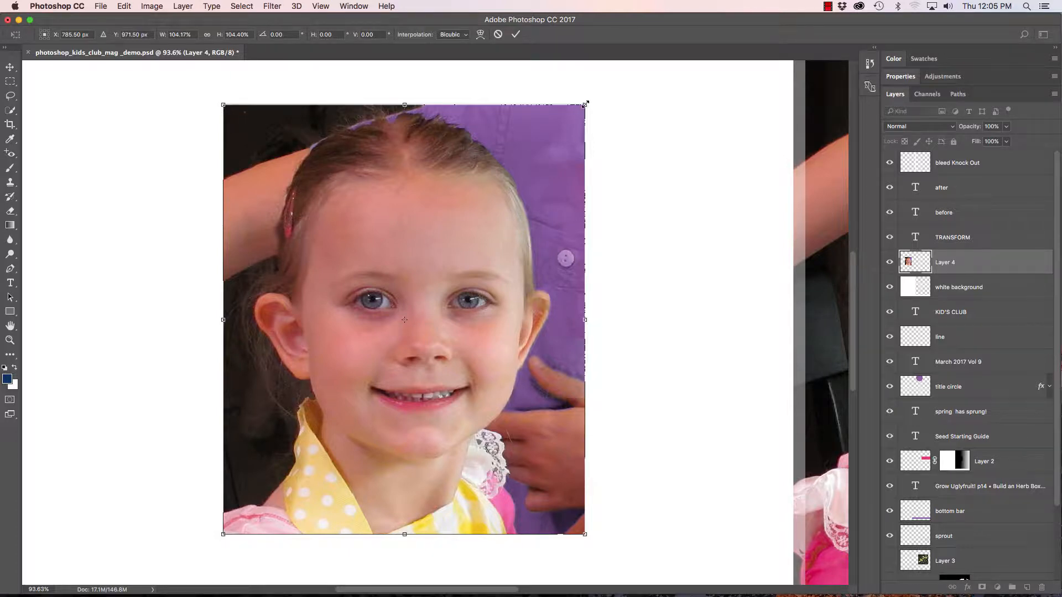
pyautogui.moveTo(586, 103); pyautogui.dragTo(552, 142)
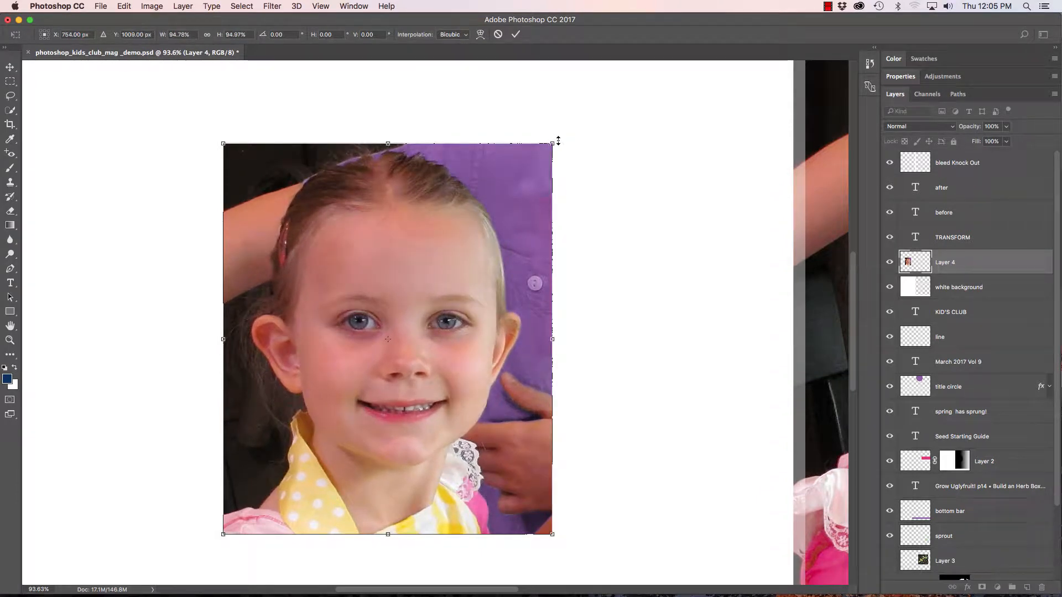
# Rotate the photo about -15° and turn it back to level.
pyautogui.moveTo(558, 142); pyautogui.dragTo(570, 160)
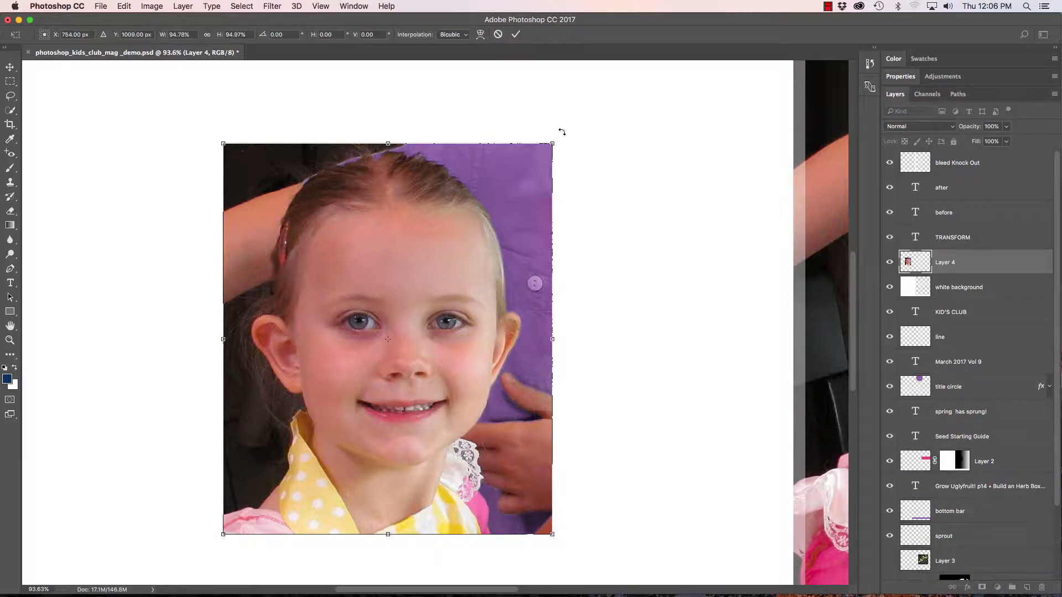
pyautogui.moveTo(562, 132); pyautogui.dragTo(507, 108)
pyautogui.moveTo(408, 92); pyautogui.dragTo(508, 288)
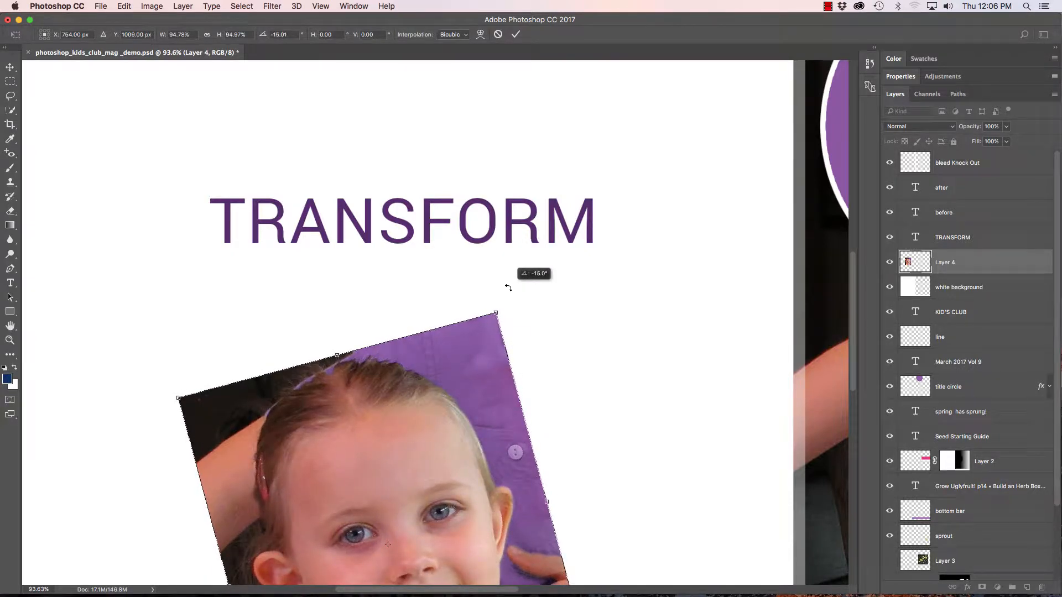
pyautogui.moveTo(508, 288); pyautogui.dragTo(556, 362)
pyautogui.scroll(-5, 529, 234)
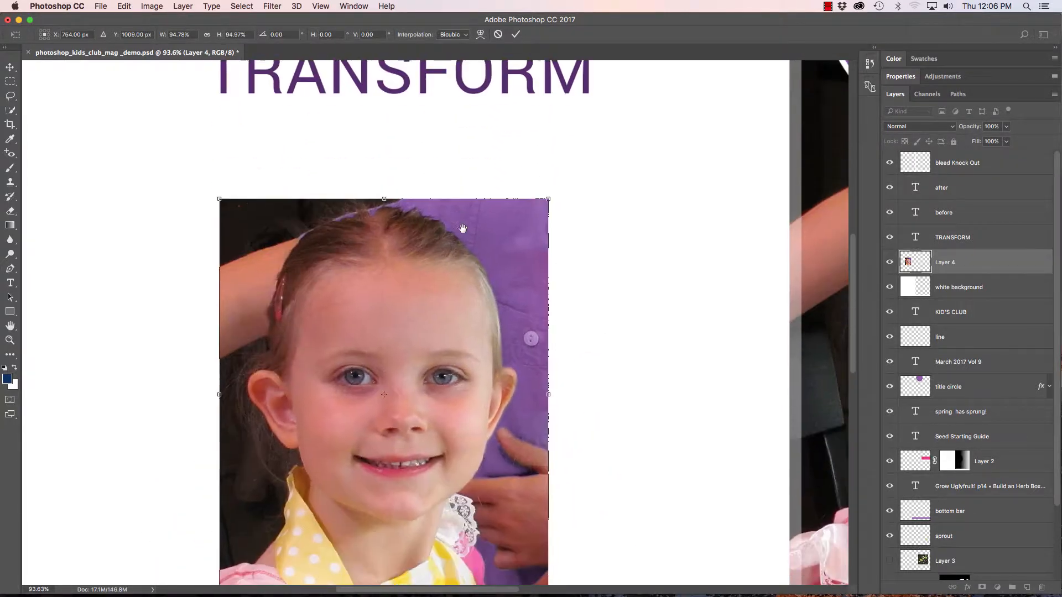
# Reposition the photo below the TRANSFORM title and show the rulers.
pyautogui.moveTo(499, 266); pyautogui.dragTo(525, 240)
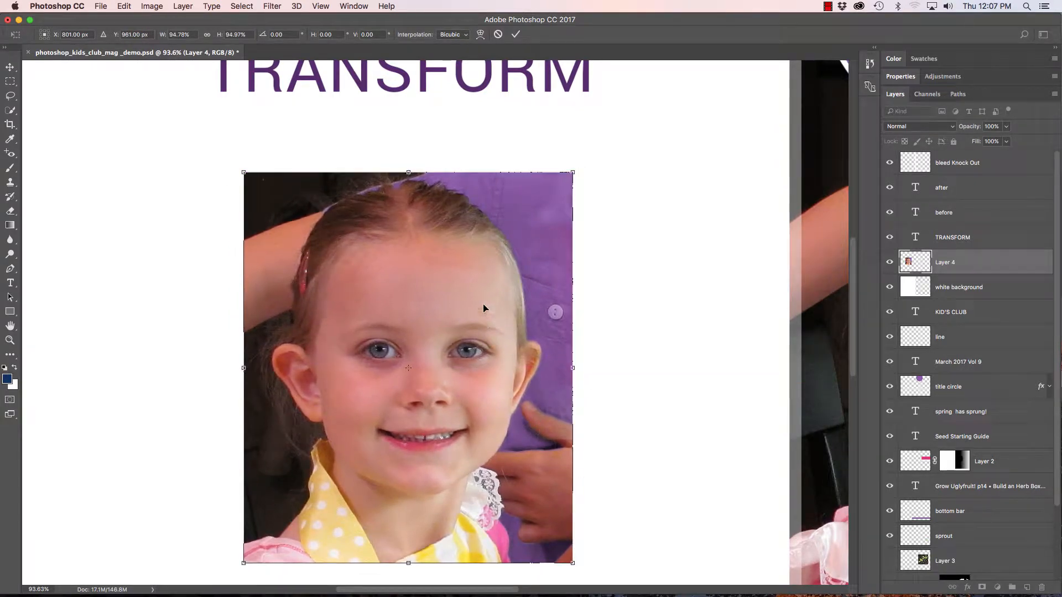
pyautogui.moveTo(479, 293); pyautogui.dragTo(468, 269)
pyautogui.press('super+r')
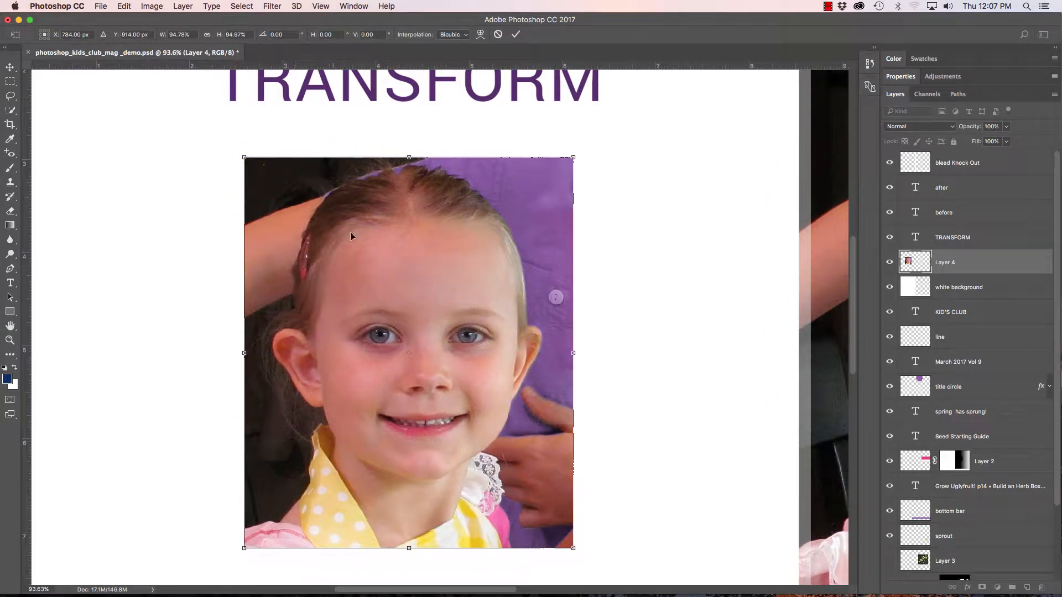
pyautogui.moveTo(334, 247); pyautogui.dragTo(167, 177)
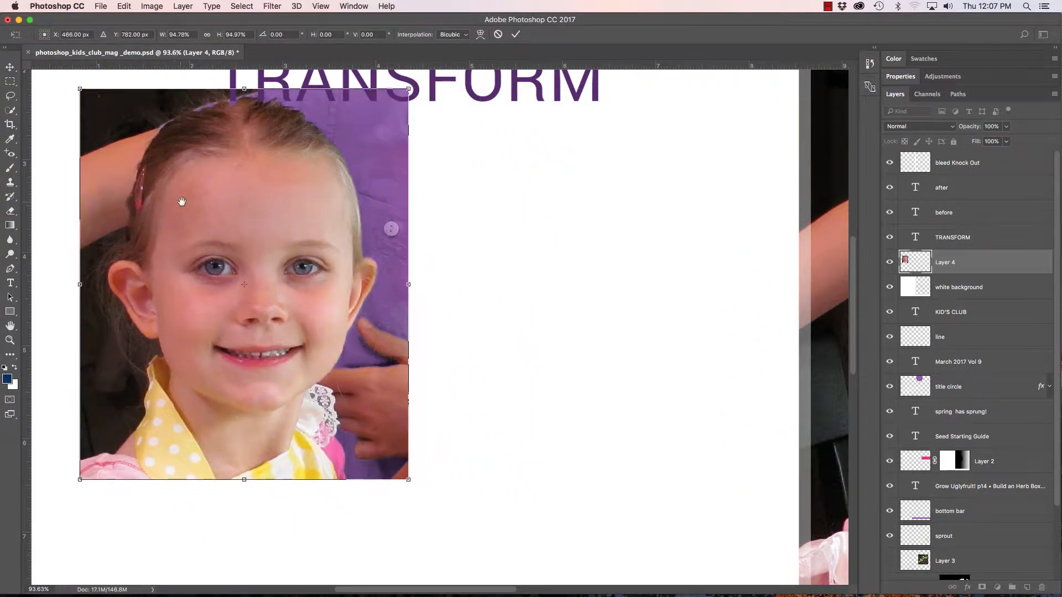
pyautogui.moveTo(236, 223); pyautogui.dragTo(403, 297)
pyautogui.moveTo(337, 267); pyautogui.dragTo(267, 182)
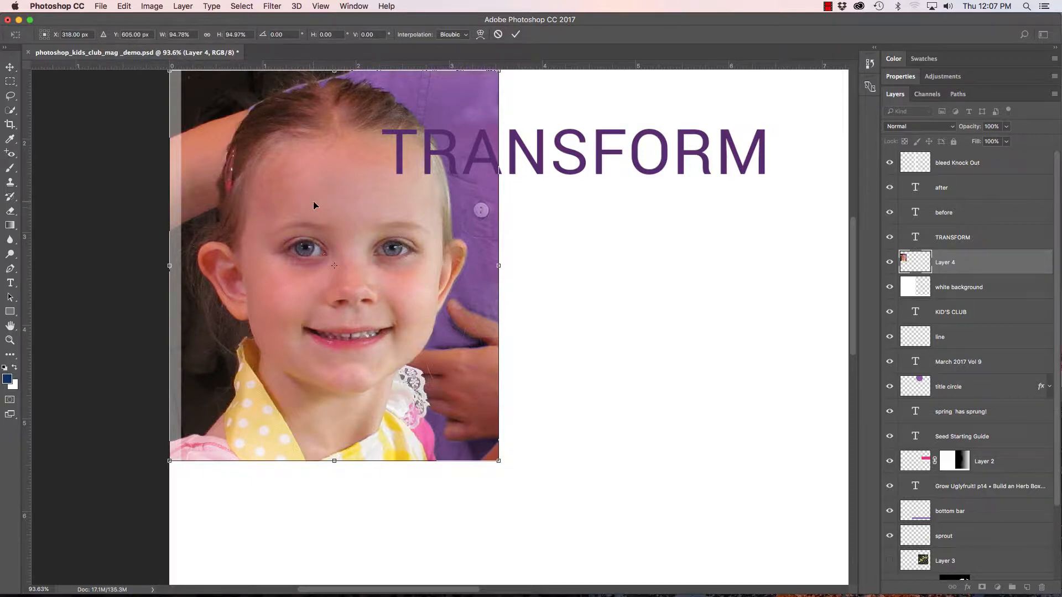
pyautogui.moveTo(316, 201); pyautogui.dragTo(476, 280)
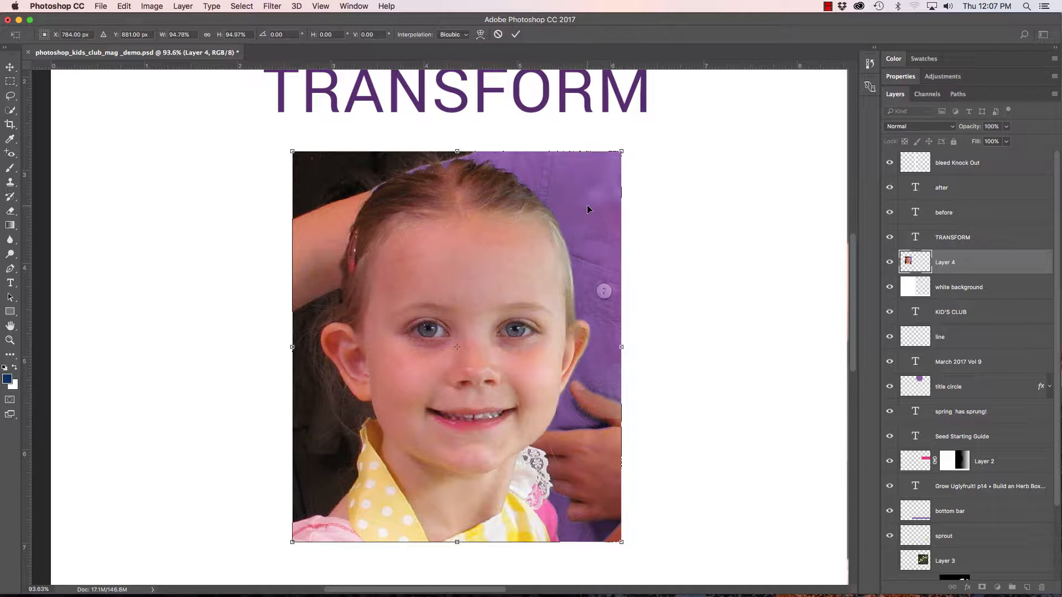
# Try slanting the photo's right side with Skew, then undo the skew edits.
pyautogui.rightClick(577, 185)
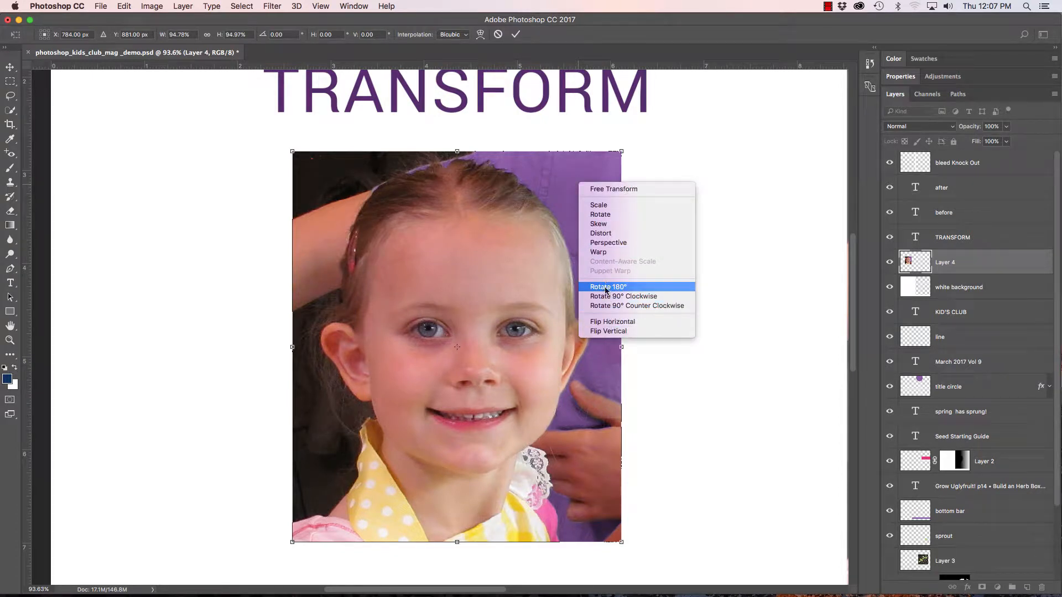
pyautogui.click(600, 226)
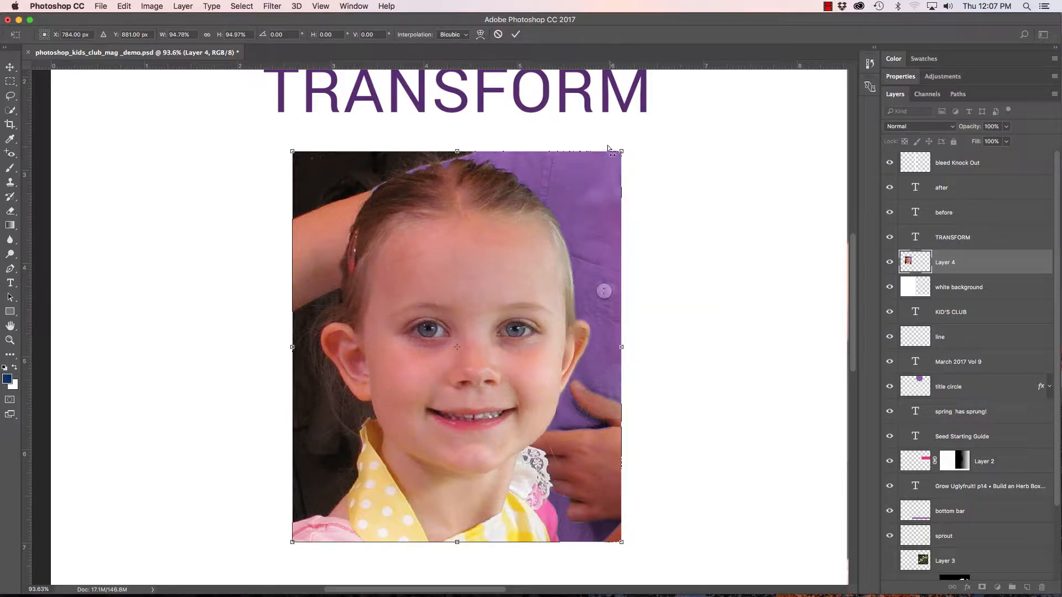
pyautogui.moveTo(608, 148); pyautogui.dragTo(570, 160)
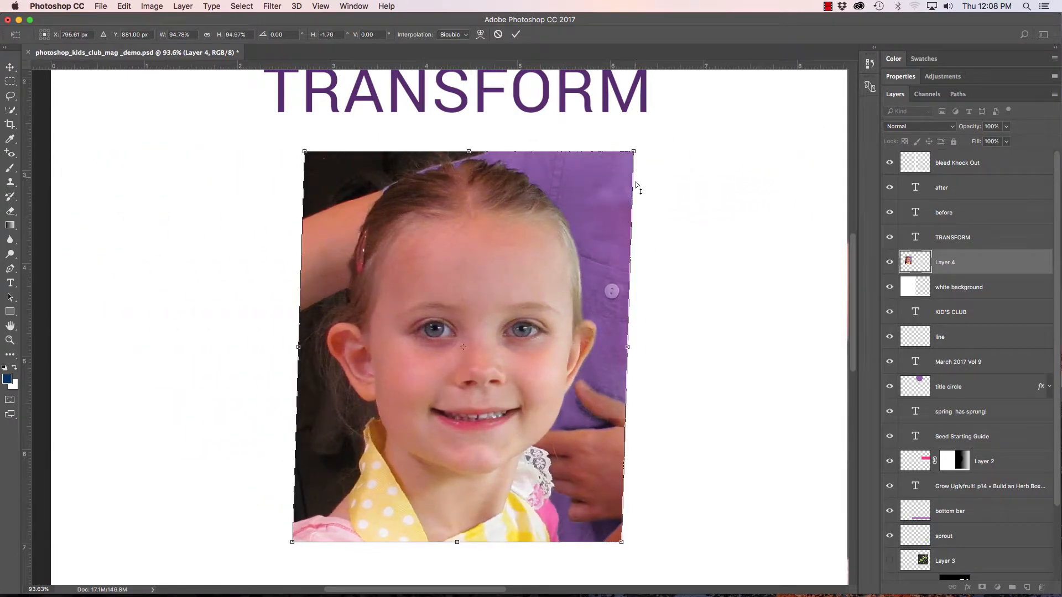
pyautogui.moveTo(636, 188); pyautogui.dragTo(645, 210)
pyautogui.press('super+z')
pyautogui.press('super+z')
pyautogui.press('super+z')
# Examine the list of steps in the History panel.
pyautogui.click(870, 65)
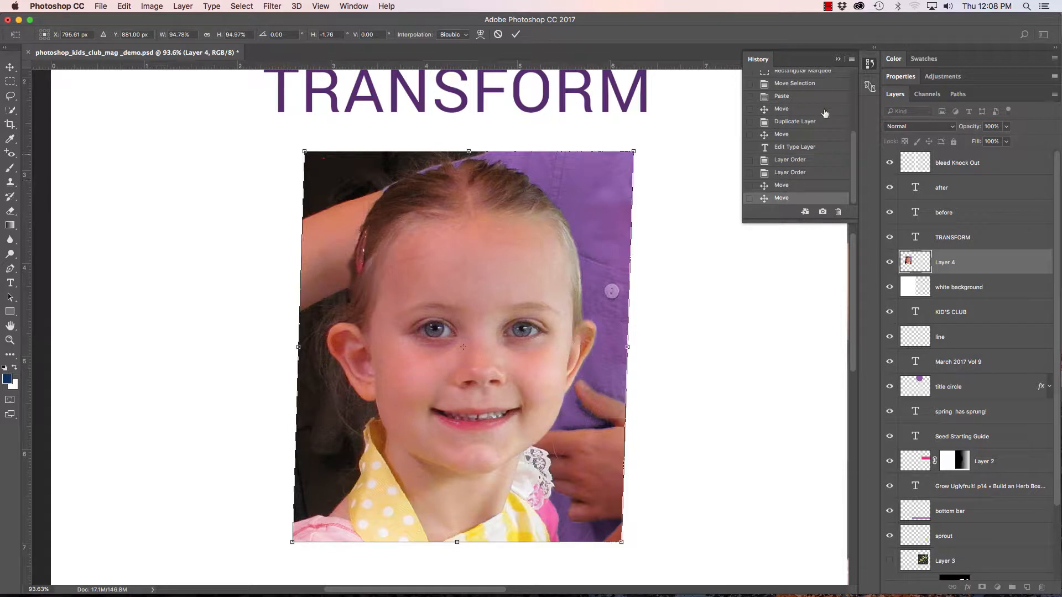
pyautogui.moveTo(851, 143); pyautogui.dragTo(853, 64)
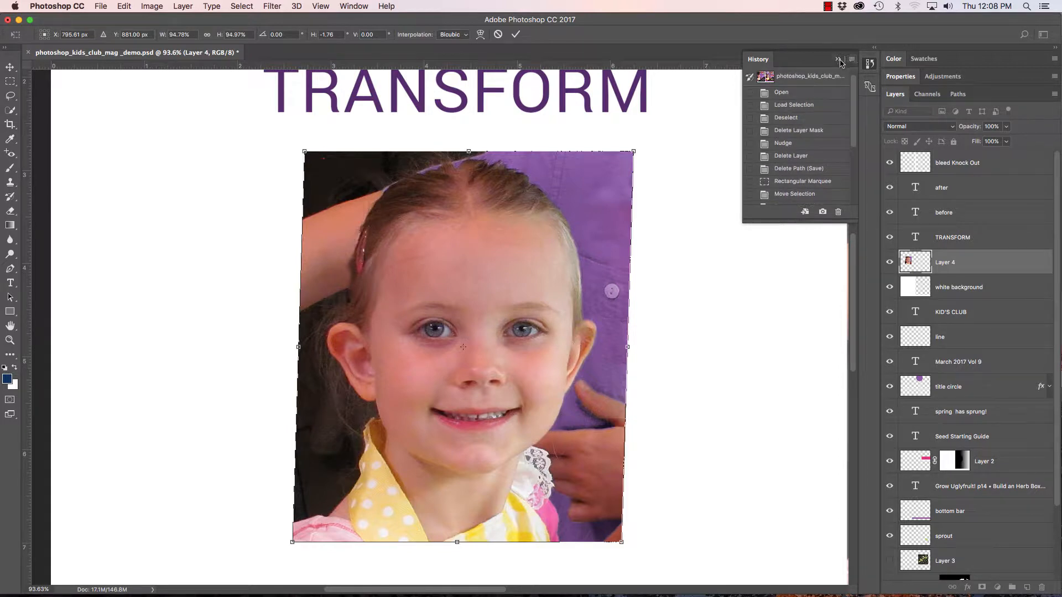
pyautogui.click(839, 59)
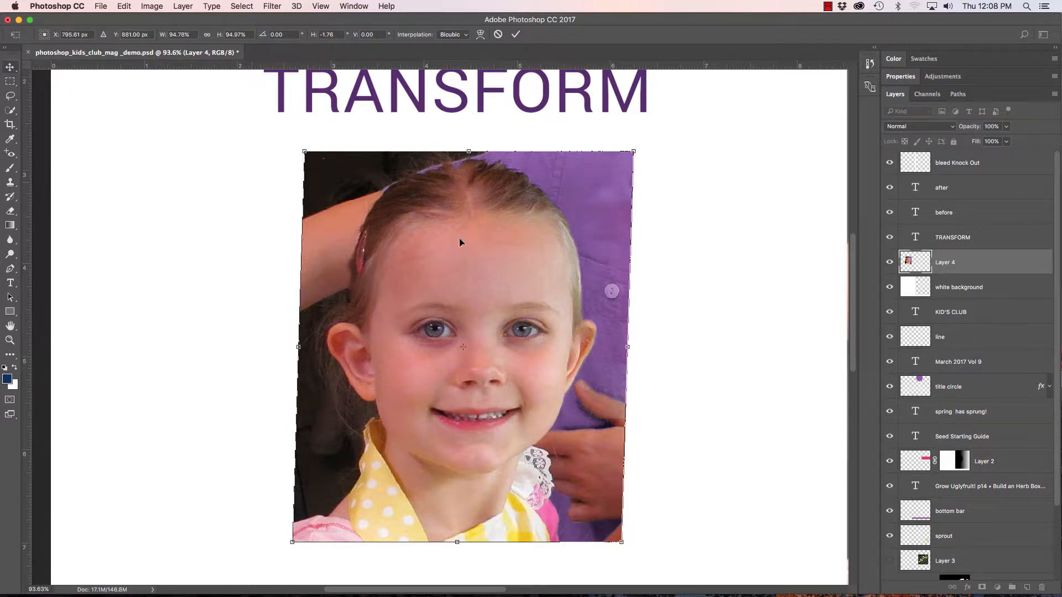
# Switch to Distort and pull the photo's top-right corner inward and back out.
pyautogui.rightClick(634, 239)
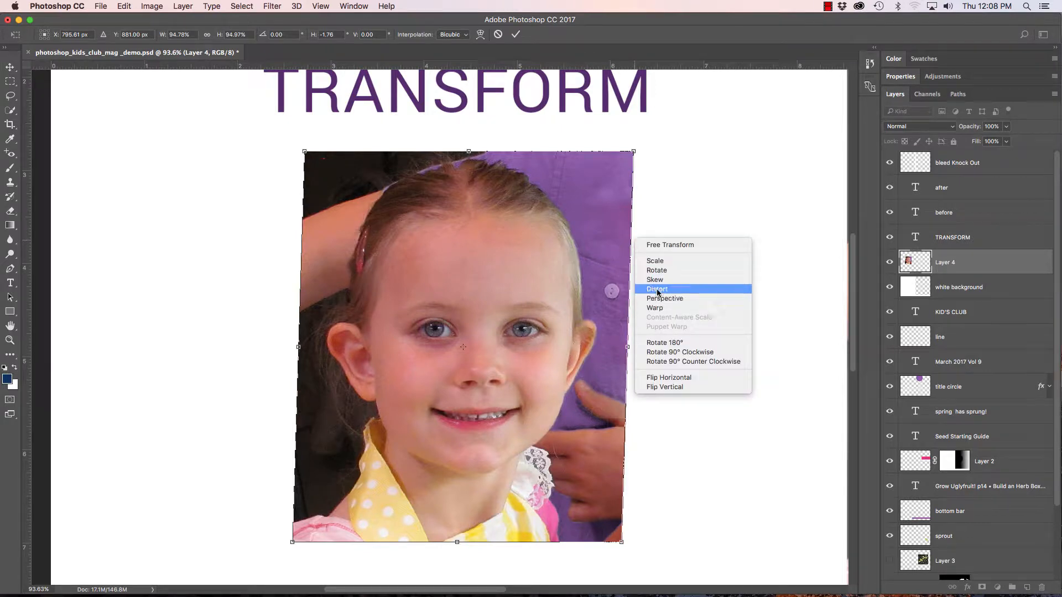
pyautogui.click(641, 289)
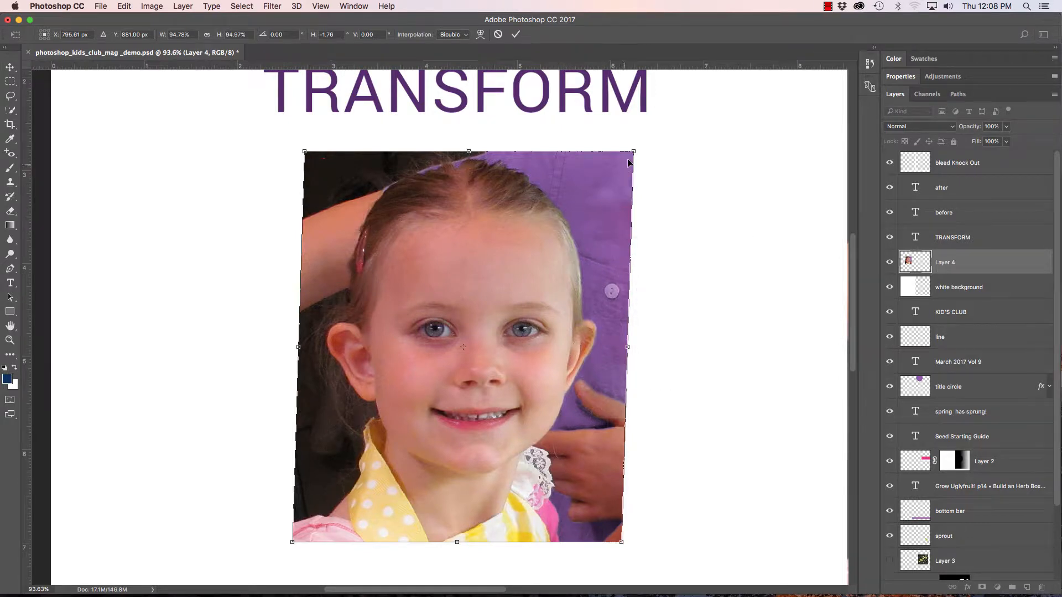
pyautogui.moveTo(634, 152); pyautogui.dragTo(562, 166)
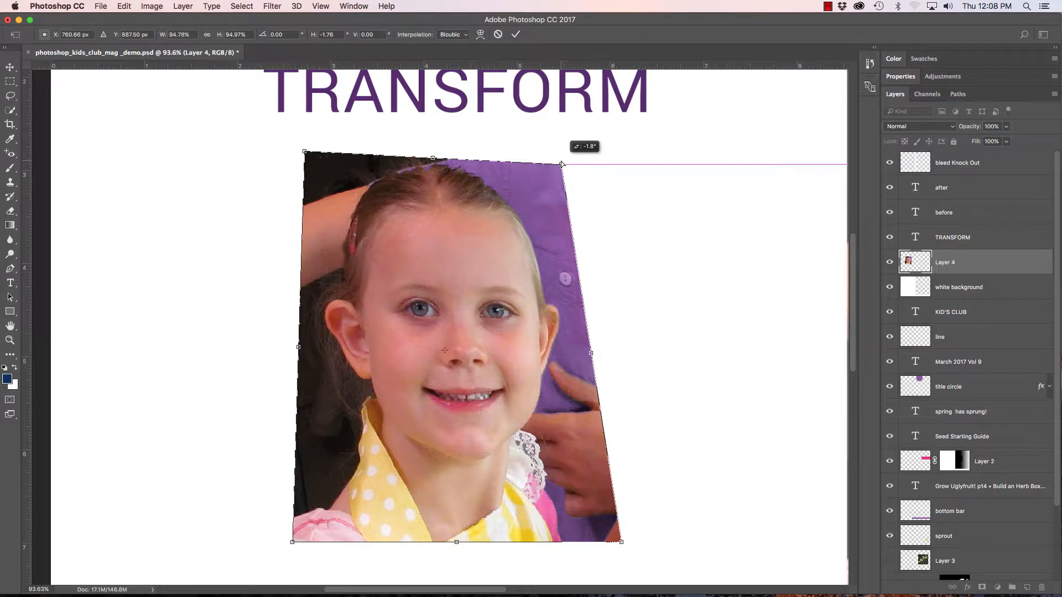
pyautogui.moveTo(562, 164); pyautogui.dragTo(605, 150)
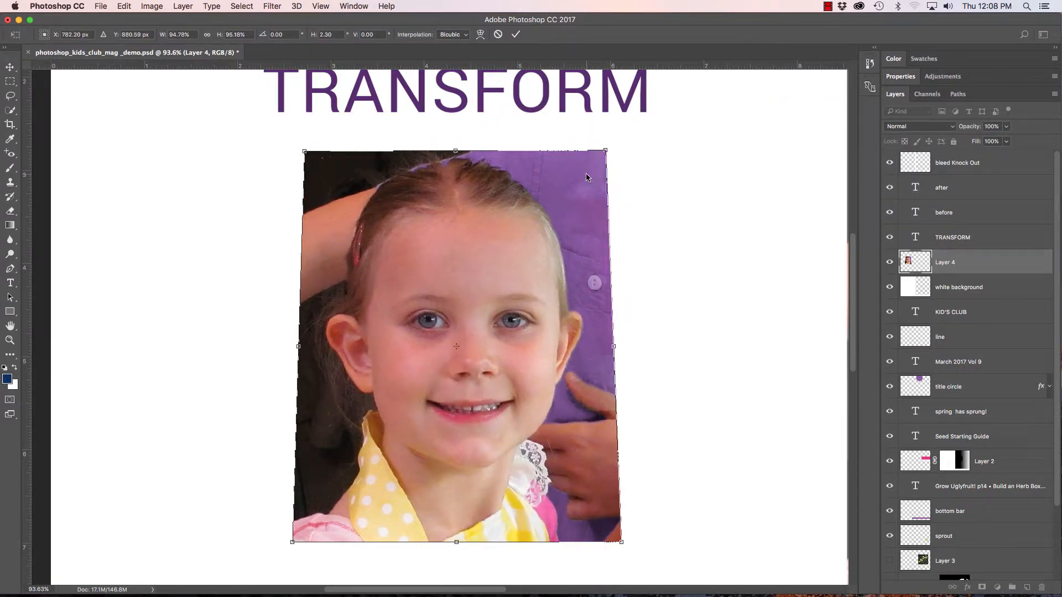
# Switch to Perspective and drag the photo's top-right and bottom-right corners inward.
pyautogui.rightClick(586, 177)
pyautogui.click(610, 235)
pyautogui.moveTo(607, 151); pyautogui.dragTo(493, 157)
pyautogui.moveTo(622, 544); pyautogui.dragTo(615, 458)
# Leave the transformation without applying it.
pyautogui.rightClick(539, 374)
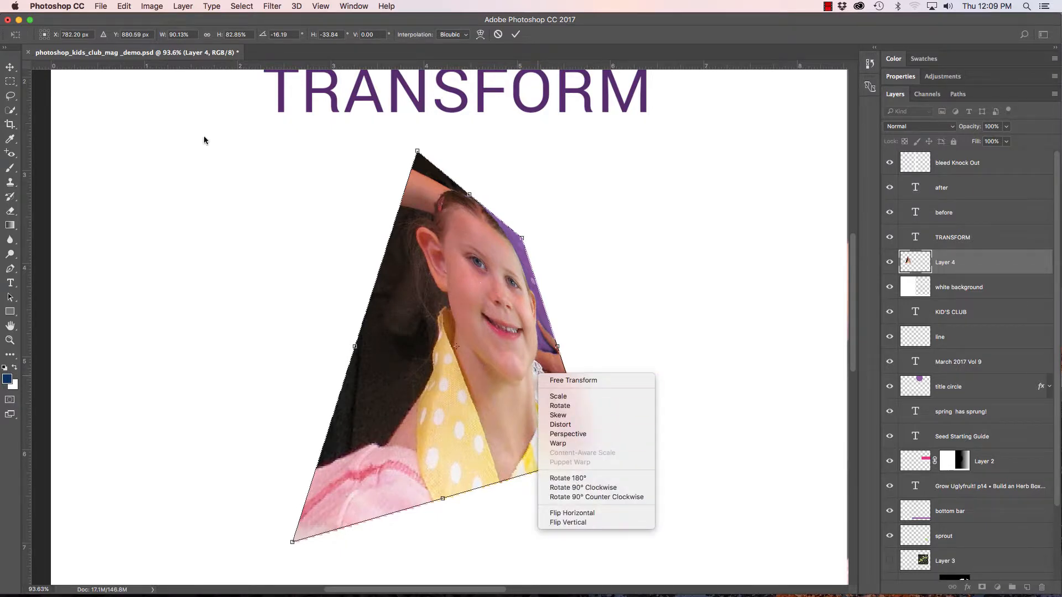
pyautogui.click(10, 68)
pyautogui.click(10, 68)
pyautogui.click(504, 204)
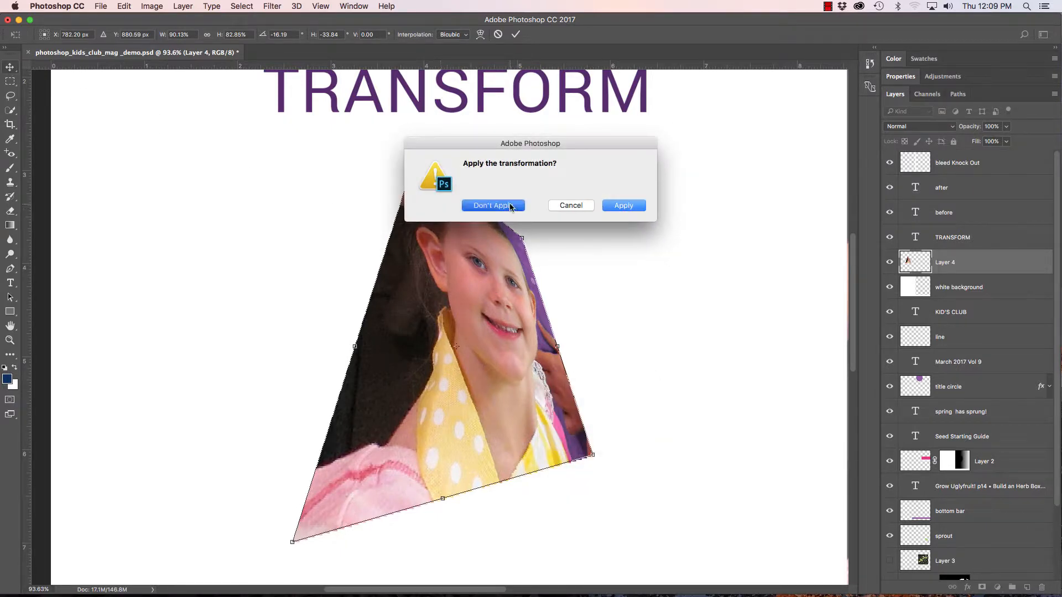
# Start a free transform of the photo, switch to Warp, and pull the grid's side points inward and top points down.
pyautogui.scroll(-5, 452, 284)
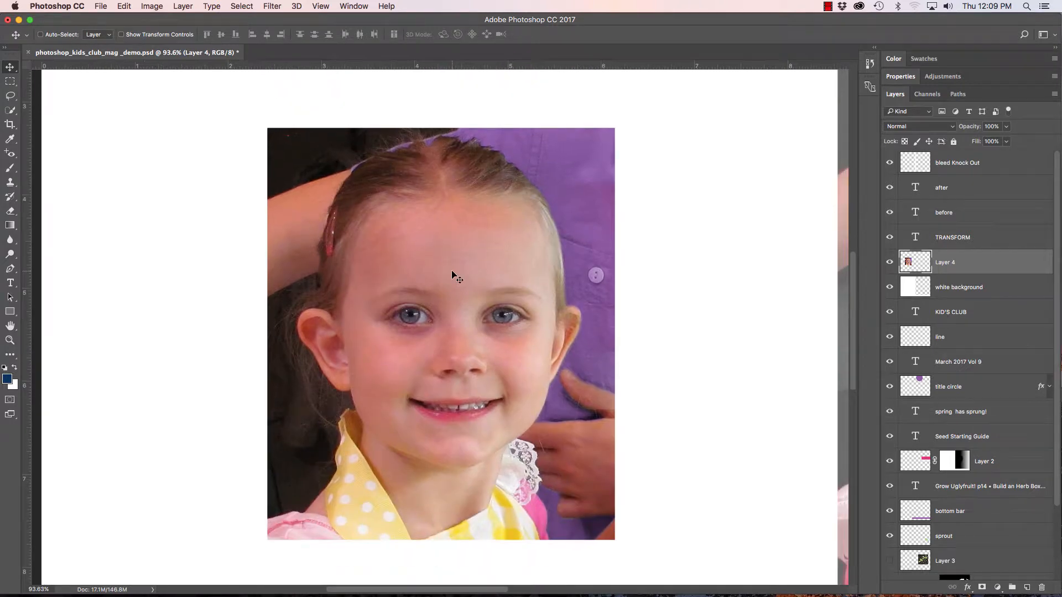
pyautogui.press('super+t')
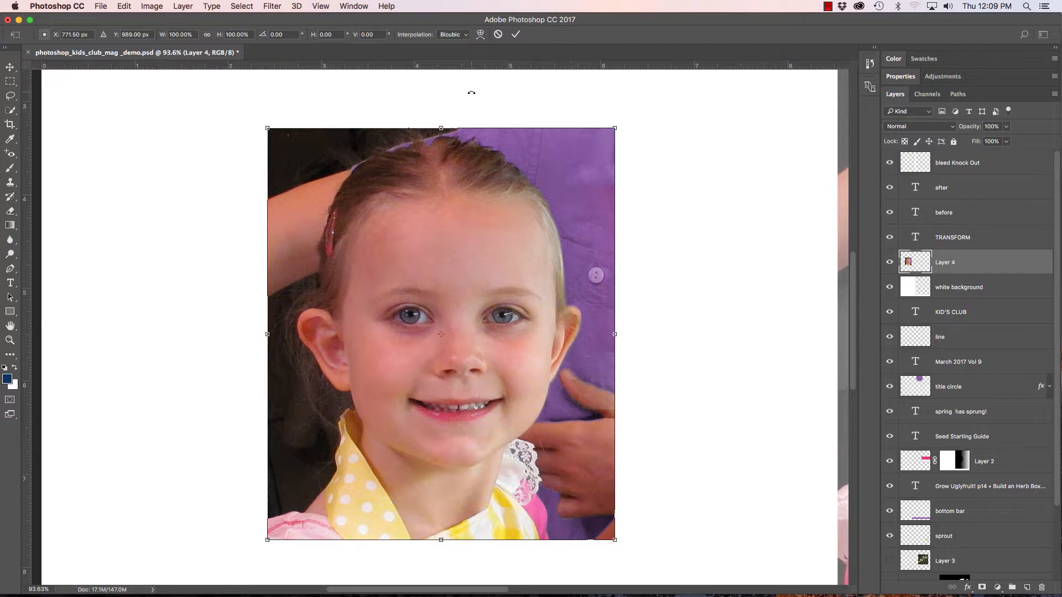
pyautogui.click(480, 34)
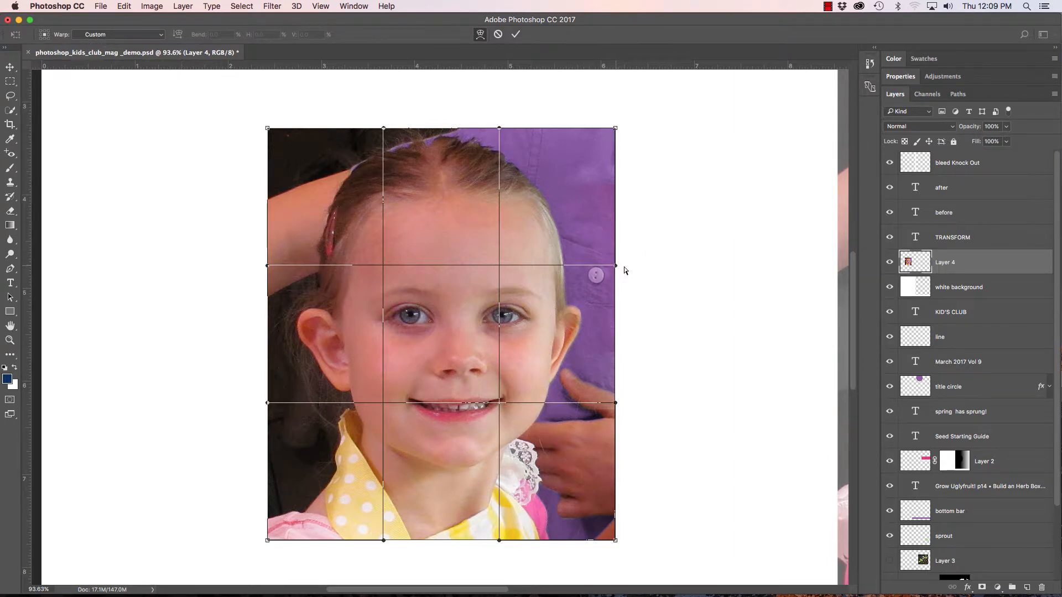
pyautogui.moveTo(624, 266); pyautogui.dragTo(601, 268)
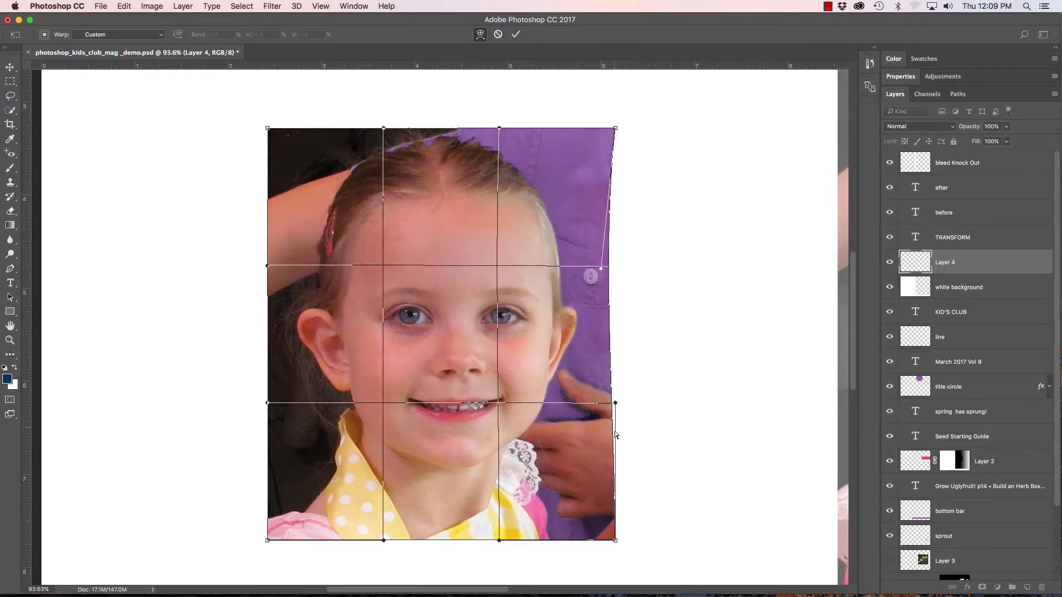
pyautogui.moveTo(614, 403); pyautogui.dragTo(597, 404)
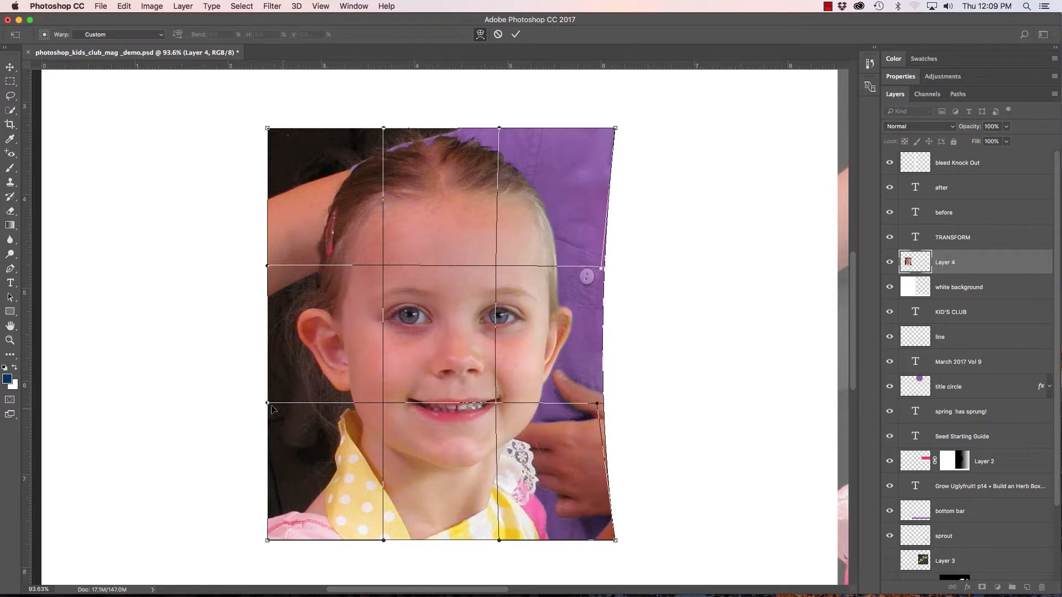
pyautogui.moveTo(269, 403); pyautogui.dragTo(286, 403)
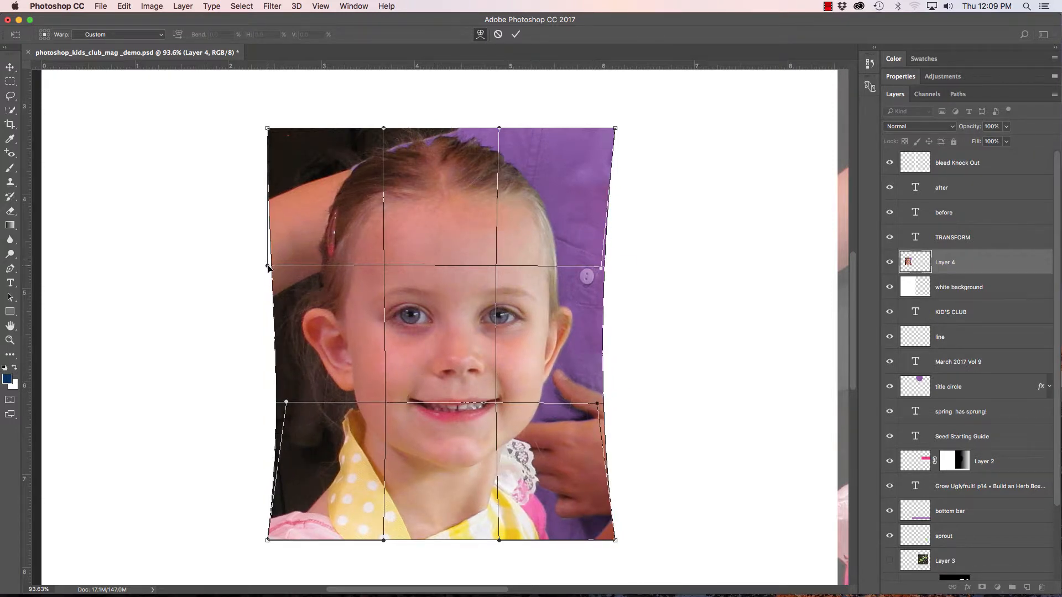
pyautogui.moveTo(267, 267); pyautogui.dragTo(283, 266)
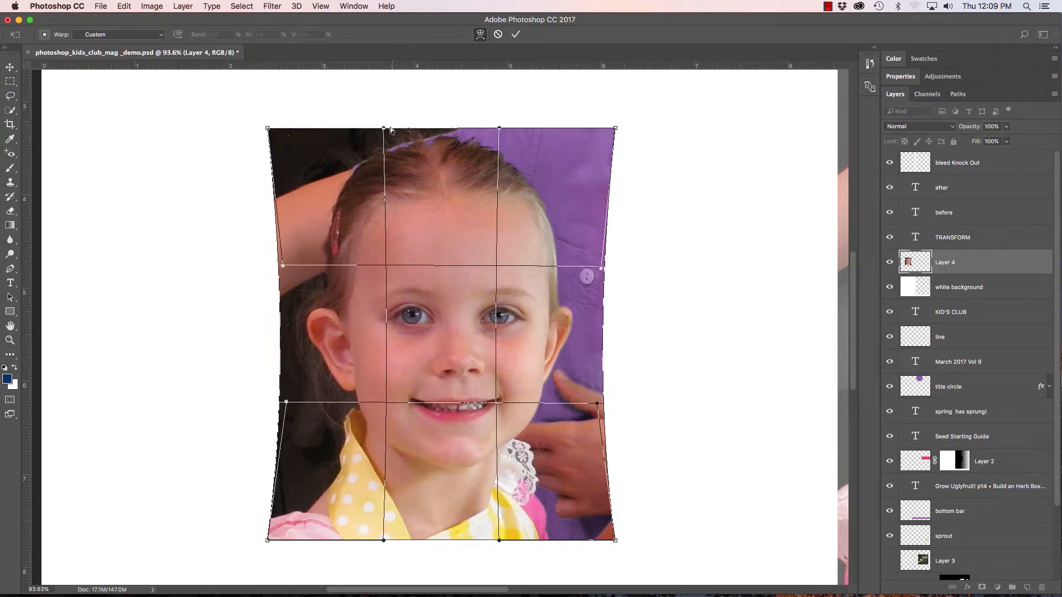
pyautogui.moveTo(384, 129); pyautogui.dragTo(382, 153)
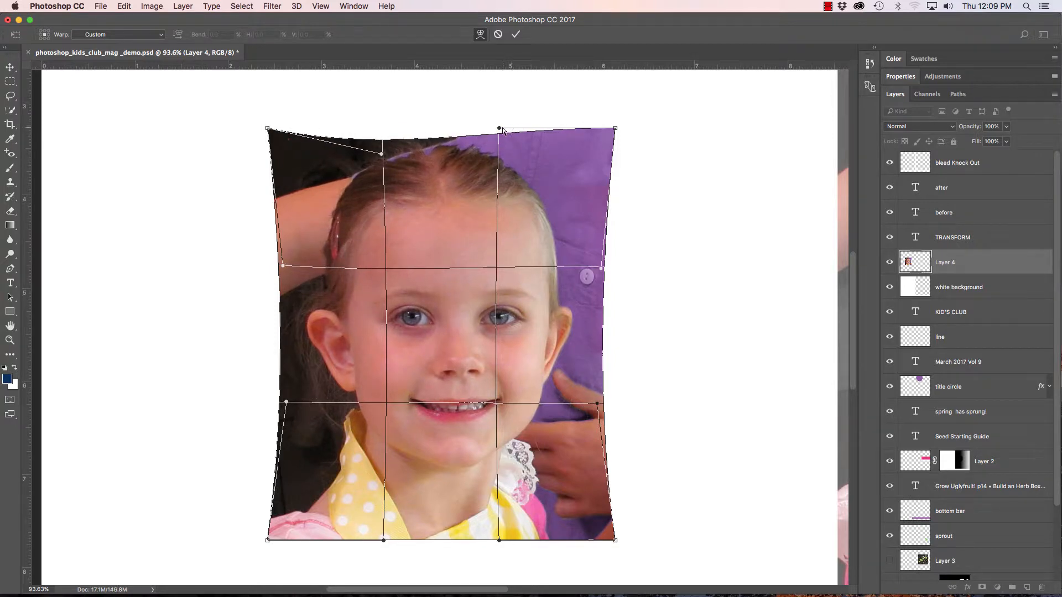
pyautogui.moveTo(499, 129); pyautogui.dragTo(498, 157)
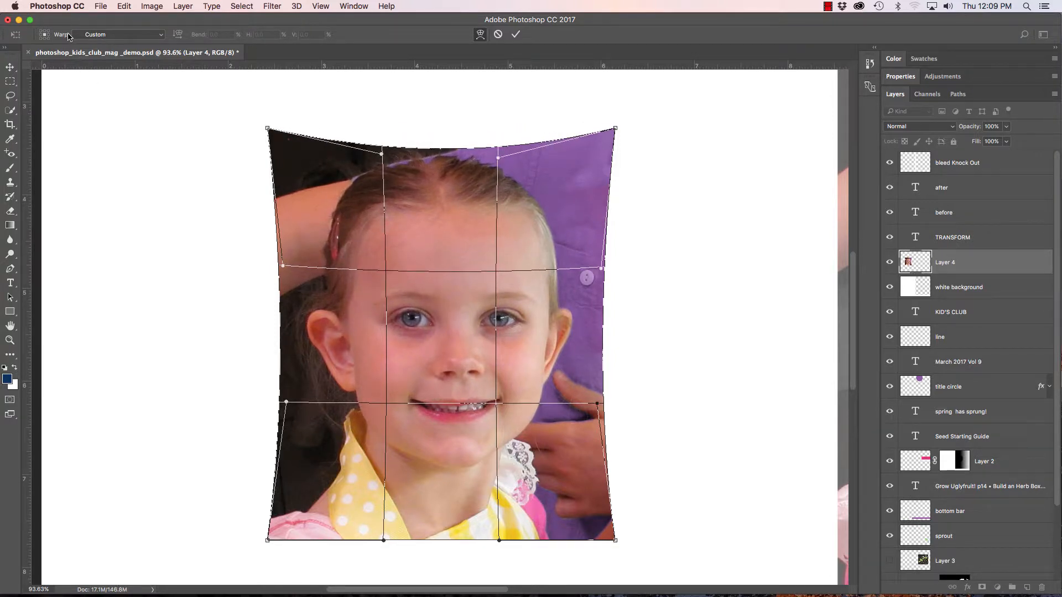
# Apply the Arc warp preset to the photo and reduce its bend to 12.6%.
pyautogui.click(115, 36)
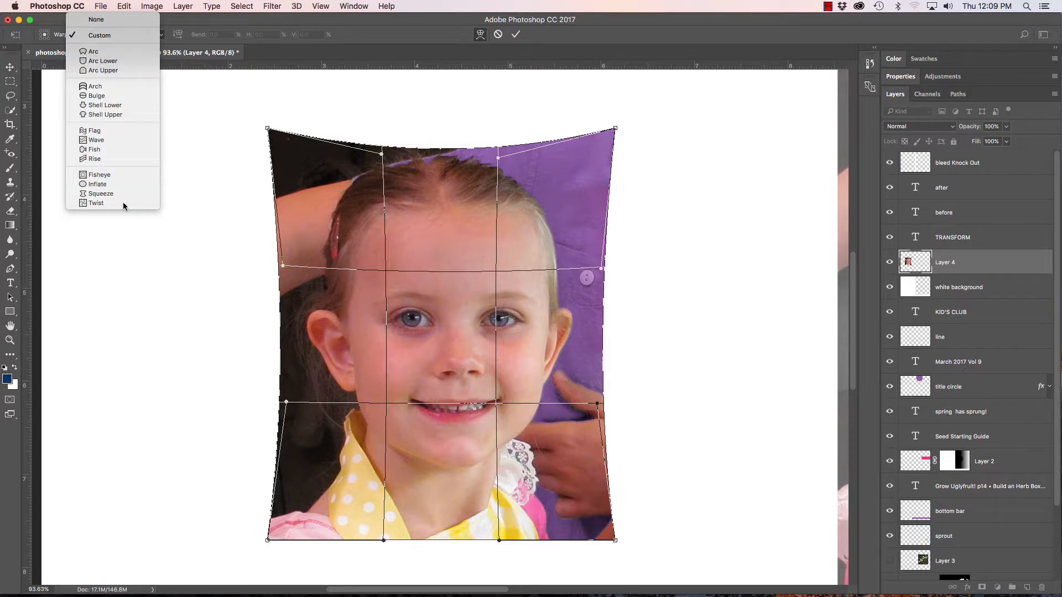
pyautogui.click(110, 56)
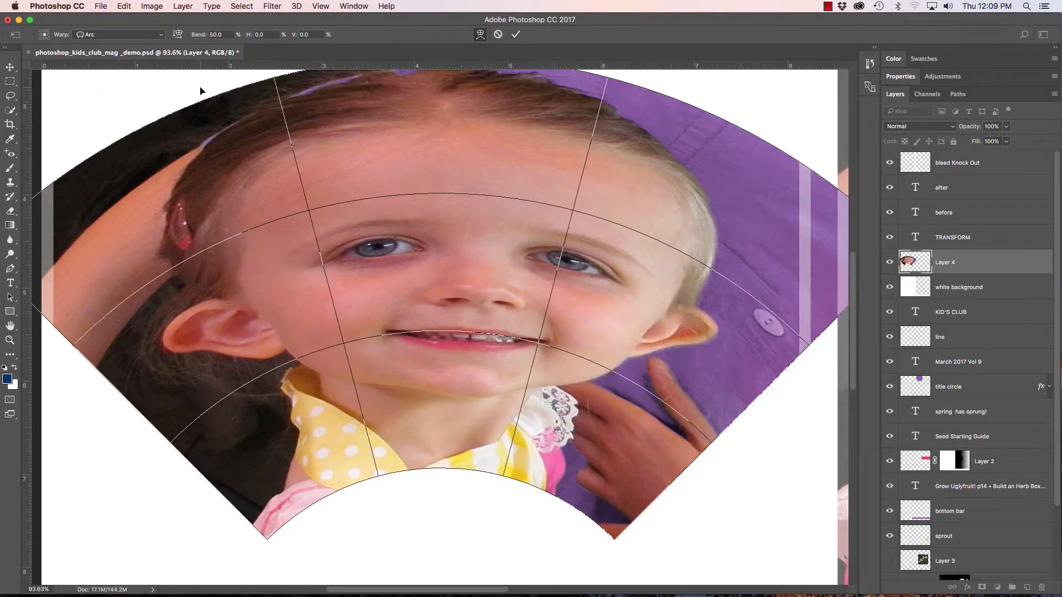
pyautogui.moveTo(457, 226); pyautogui.dragTo(463, 274)
pyautogui.keyDown('alt'); pyautogui.click(470, 292); pyautogui.keyUp('alt')
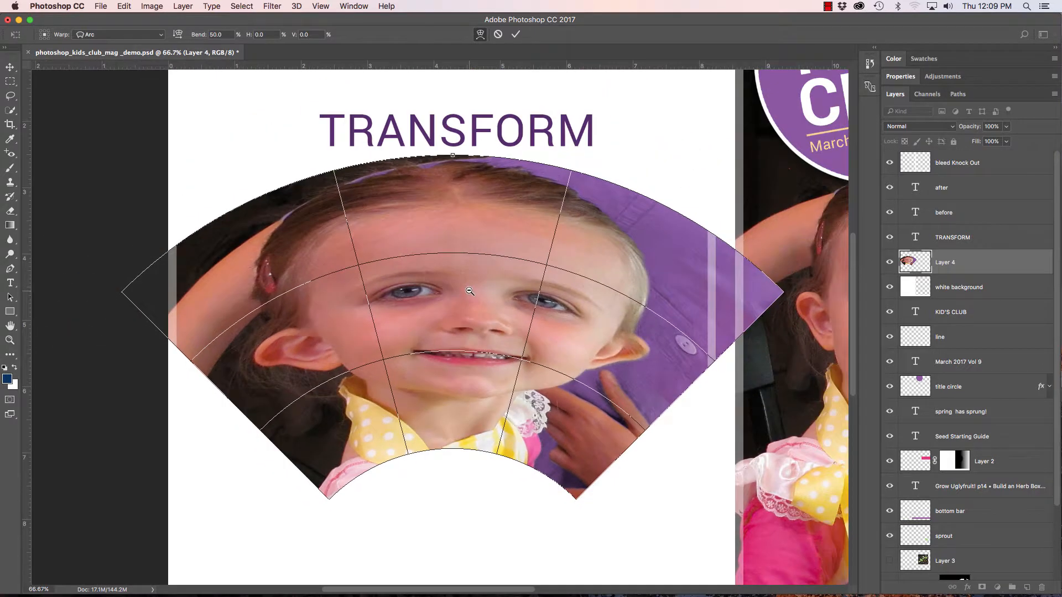
pyautogui.moveTo(452, 156); pyautogui.dragTo(444, 194)
# Change the photo's warp style to Fish with a -25.1% bend, then exit without applying the transformation.
pyautogui.click(134, 35)
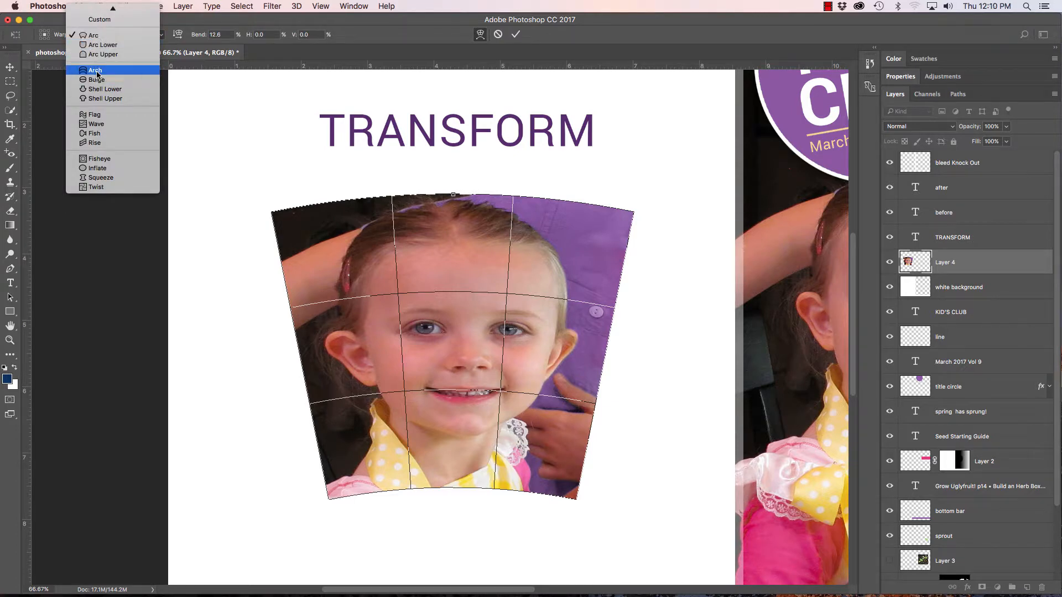
pyautogui.click(102, 135)
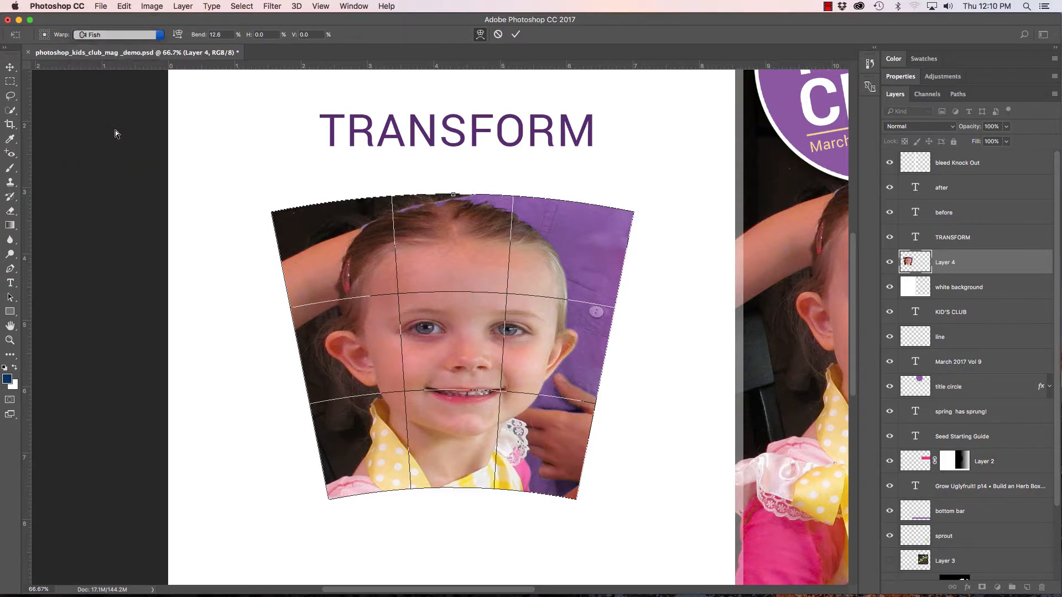
pyautogui.moveTo(390, 187); pyautogui.dragTo(391, 250)
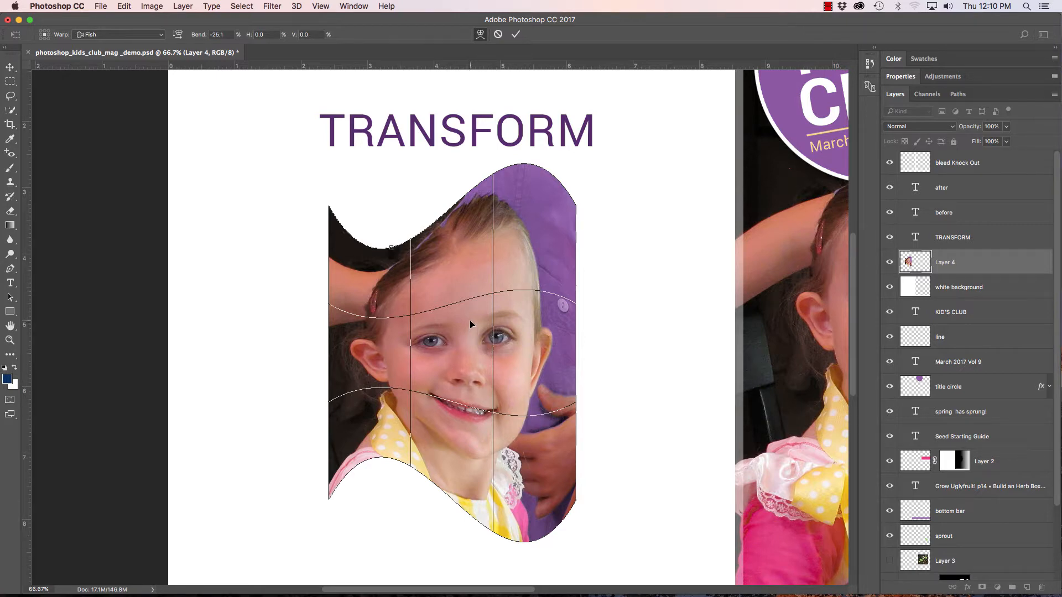
pyautogui.click(10, 67)
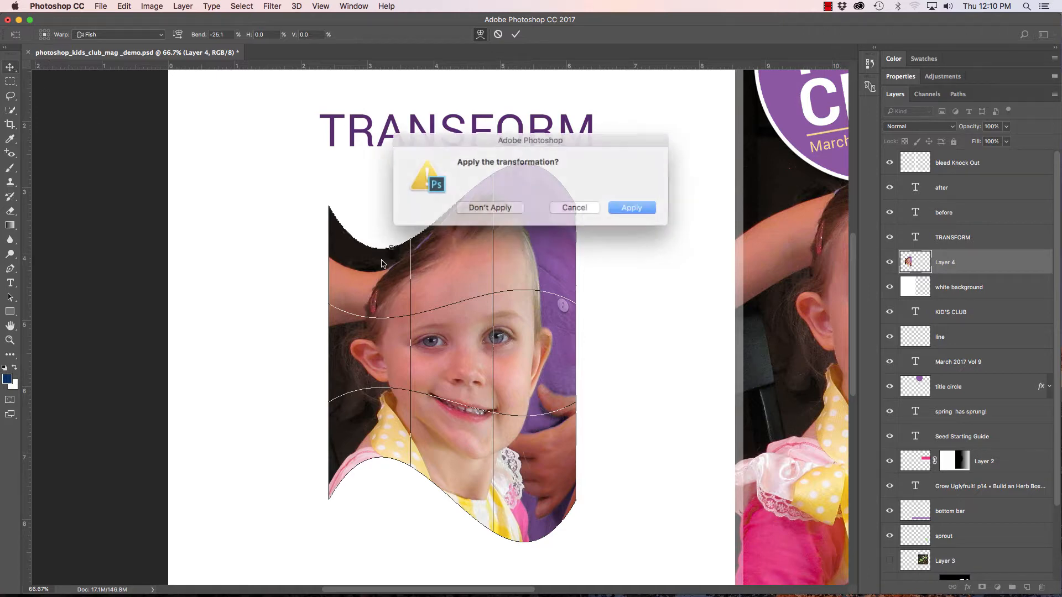
pyautogui.click(493, 206)
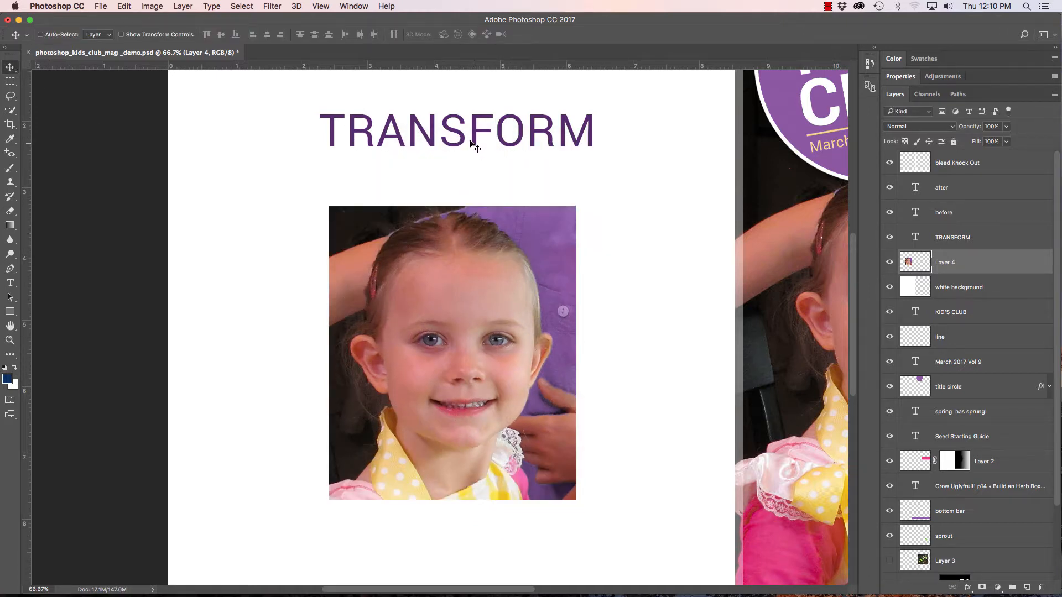
# Select the TRANSFORM text layer and stretch it to about 103% width and 176% height.
pyautogui.click(961, 239)
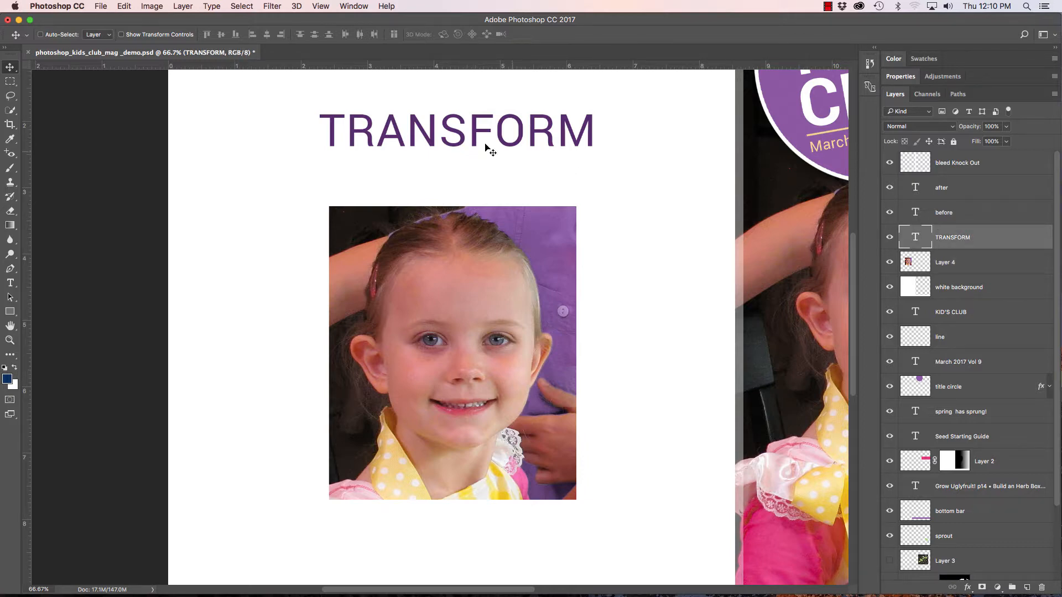
pyautogui.moveTo(473, 137); pyautogui.dragTo(438, 237)
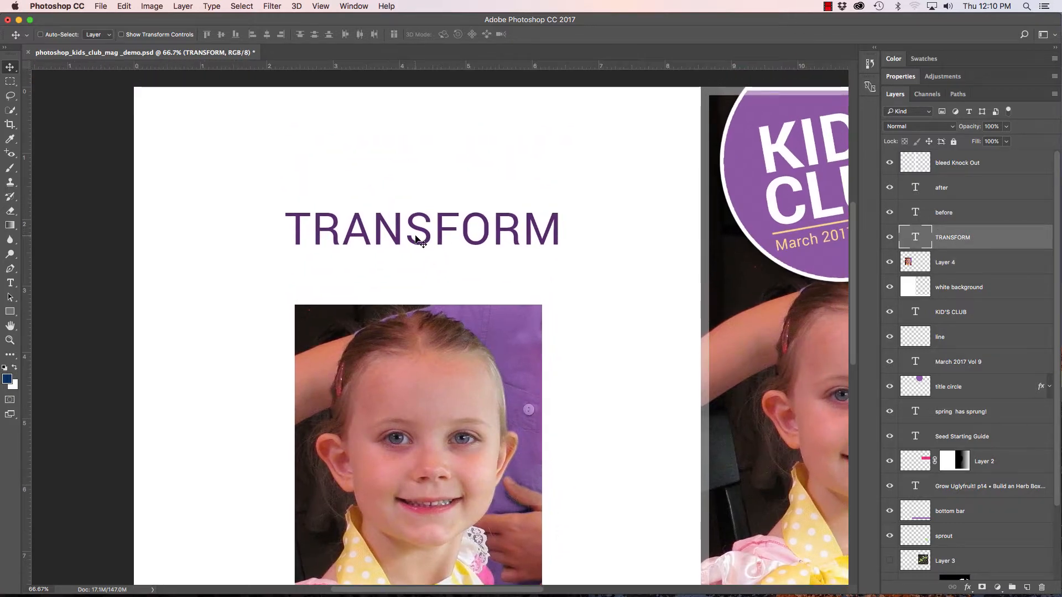
pyautogui.press('super+t')
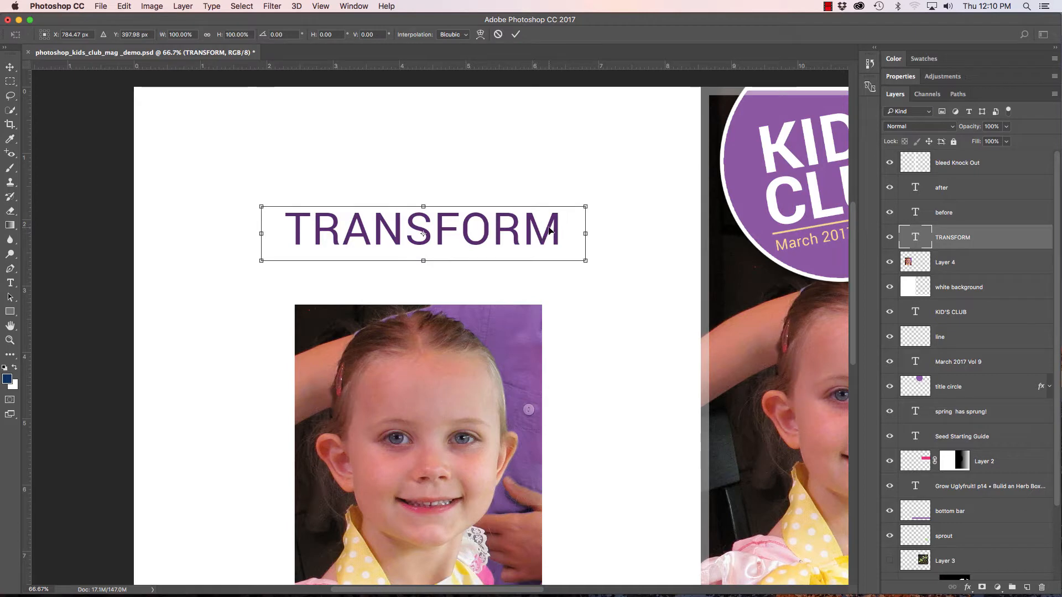
pyautogui.moveTo(595, 201); pyautogui.dragTo(633, 166)
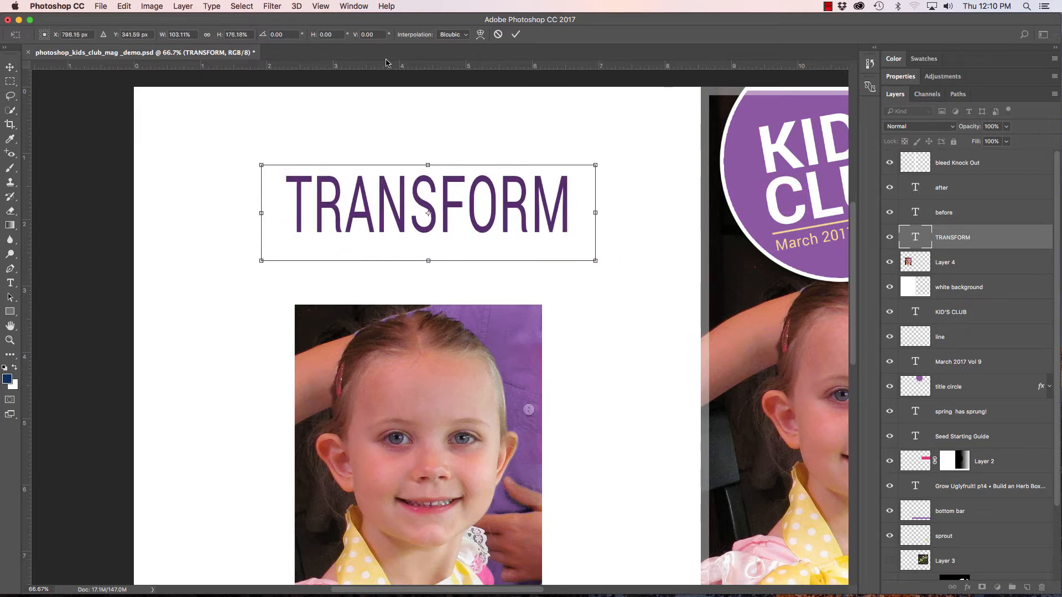
# Switch the text to Warp, apply the Fish style and set its bend to -12.7%.
pyautogui.click(481, 35)
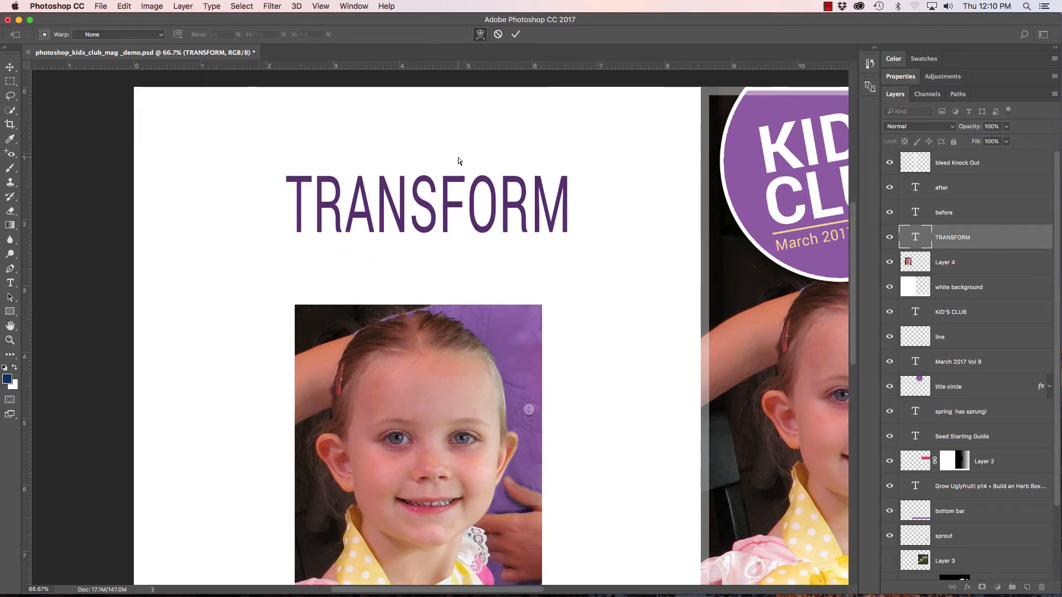
pyautogui.click(117, 35)
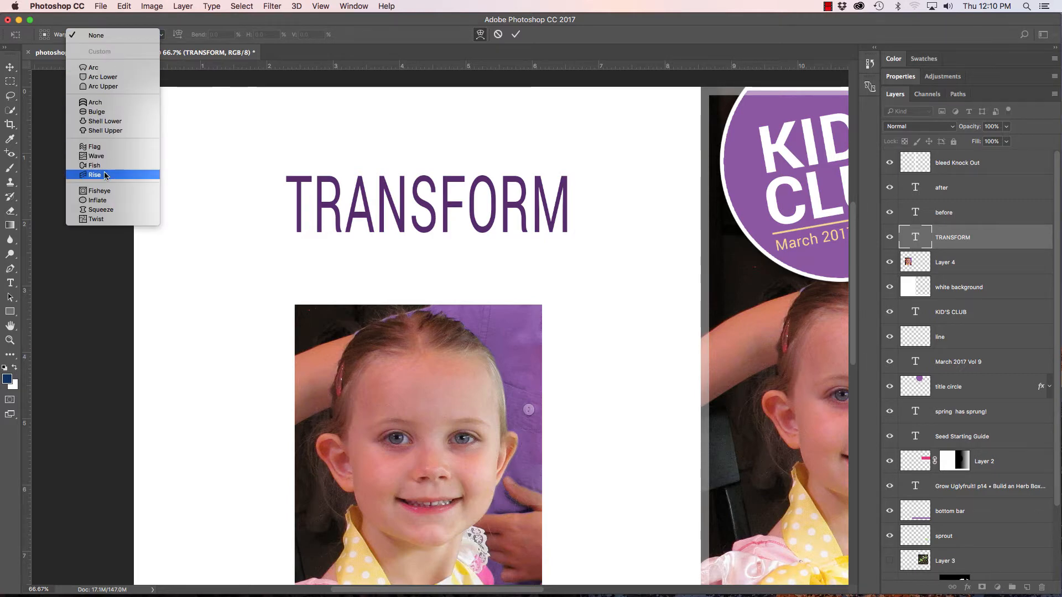
pyautogui.click(94, 165)
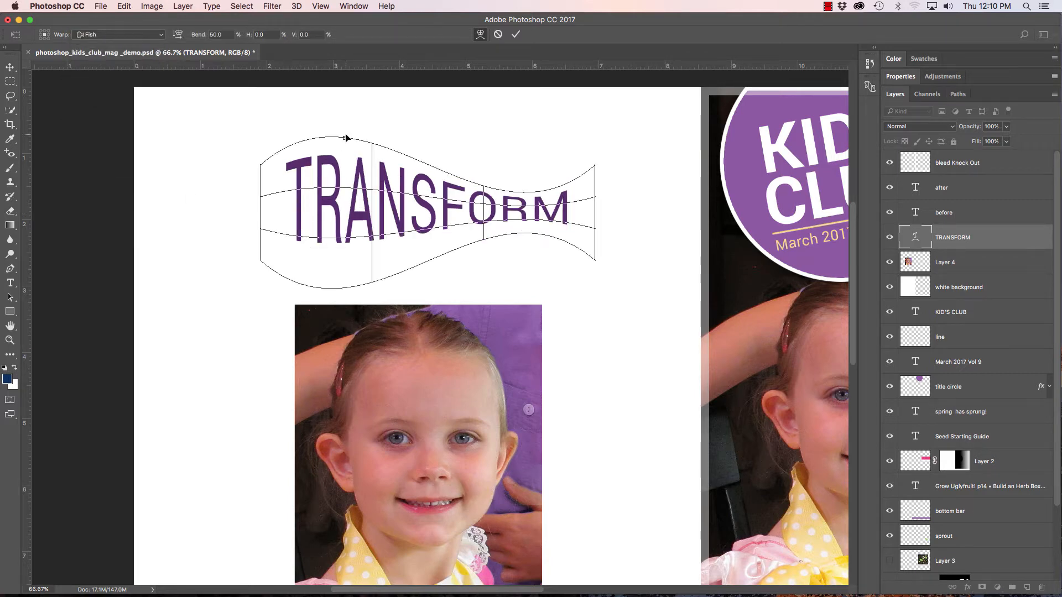
pyautogui.moveTo(345, 138); pyautogui.dragTo(346, 172)
# Change the text's warp style to Arch and set its bend to 26.1%.
pyautogui.click(117, 35)
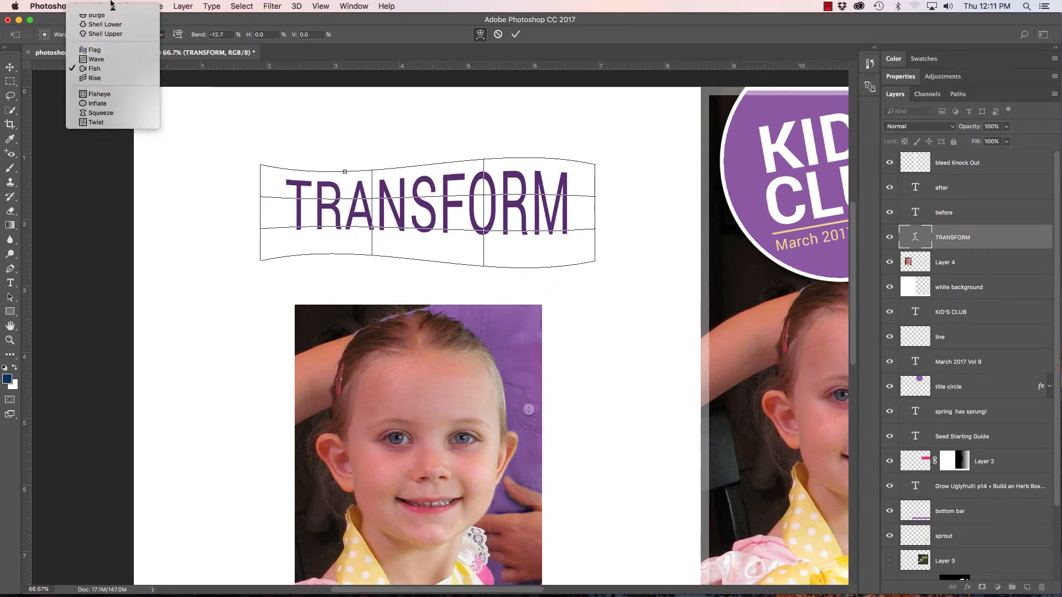
pyautogui.moveTo(112, 2)
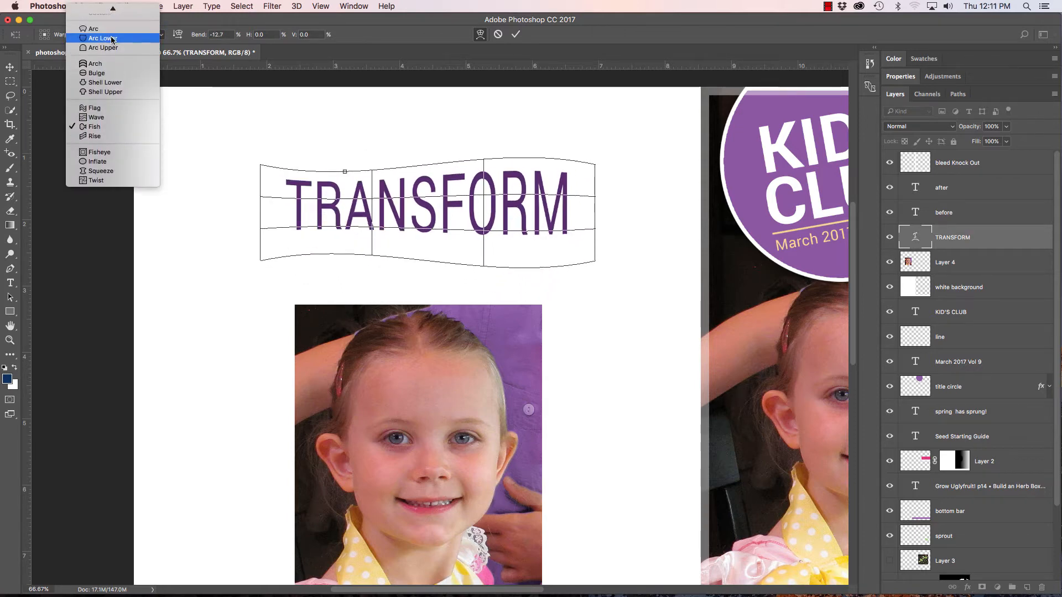
pyautogui.click(113, 68)
pyautogui.moveTo(428, 194); pyautogui.dragTo(433, 130)
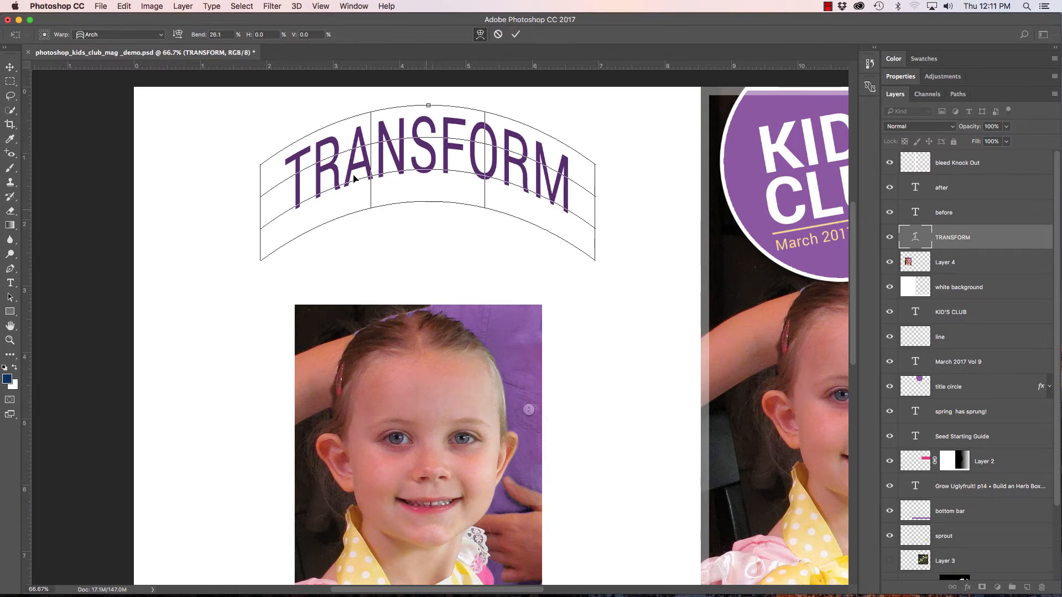
# Flip the warped text horizontally and back, then exit without applying the transformation.
pyautogui.rightClick(510, 155)
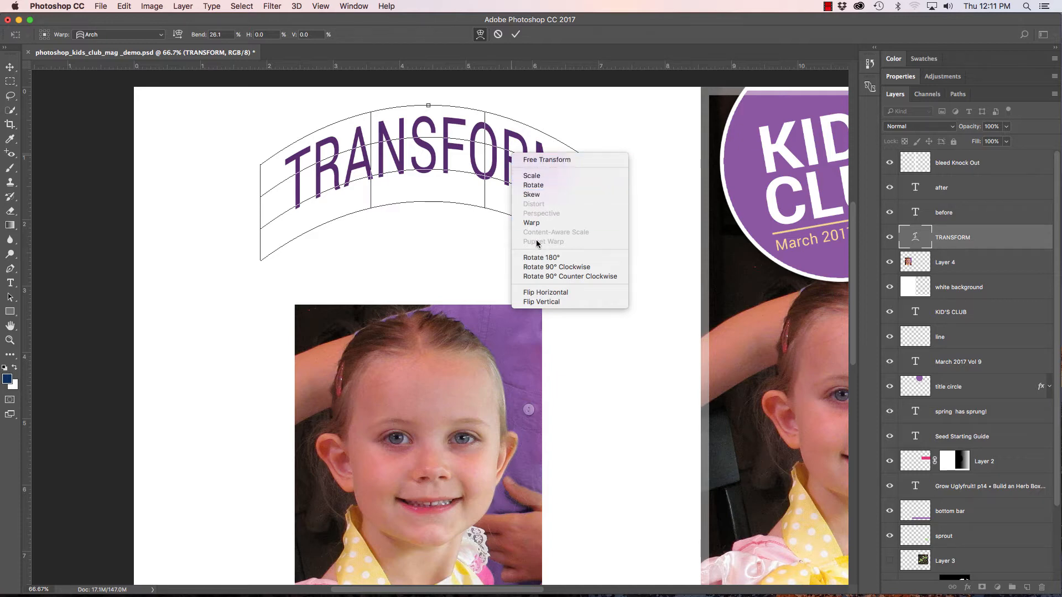
pyautogui.click(531, 292)
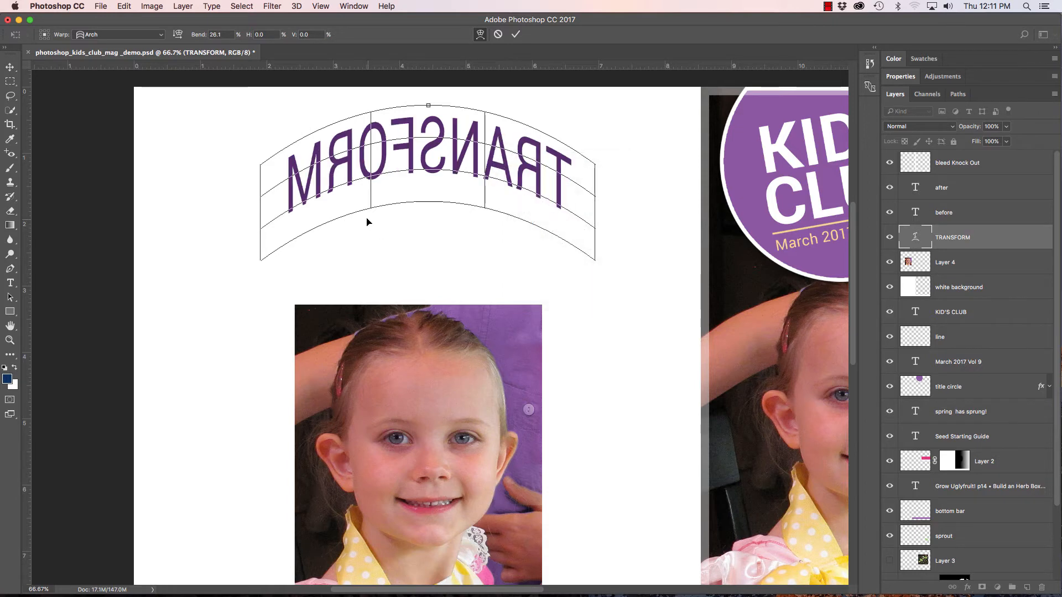
pyautogui.rightClick(442, 161)
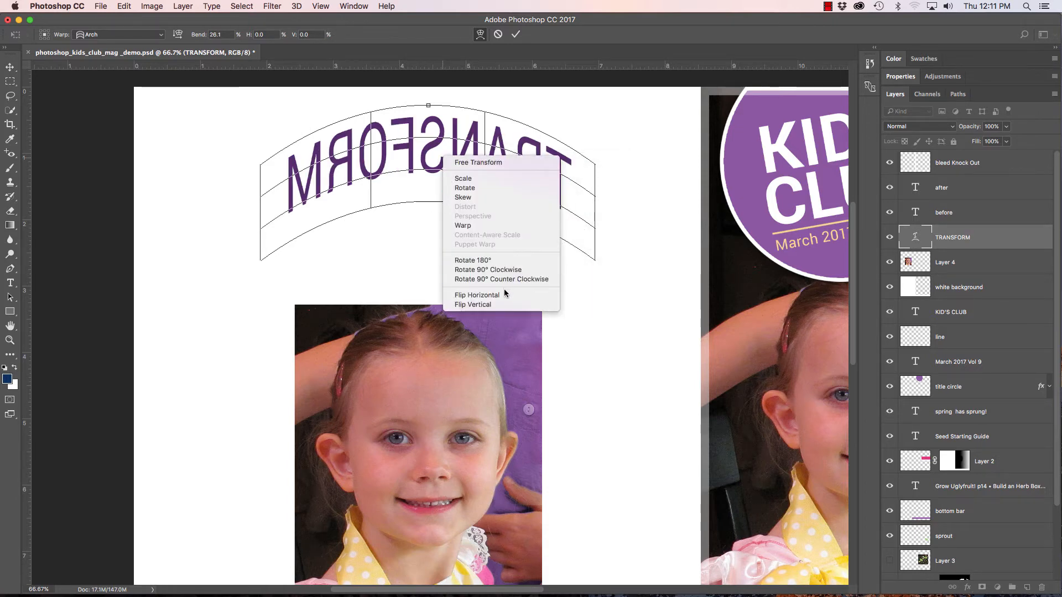
pyautogui.click(505, 295)
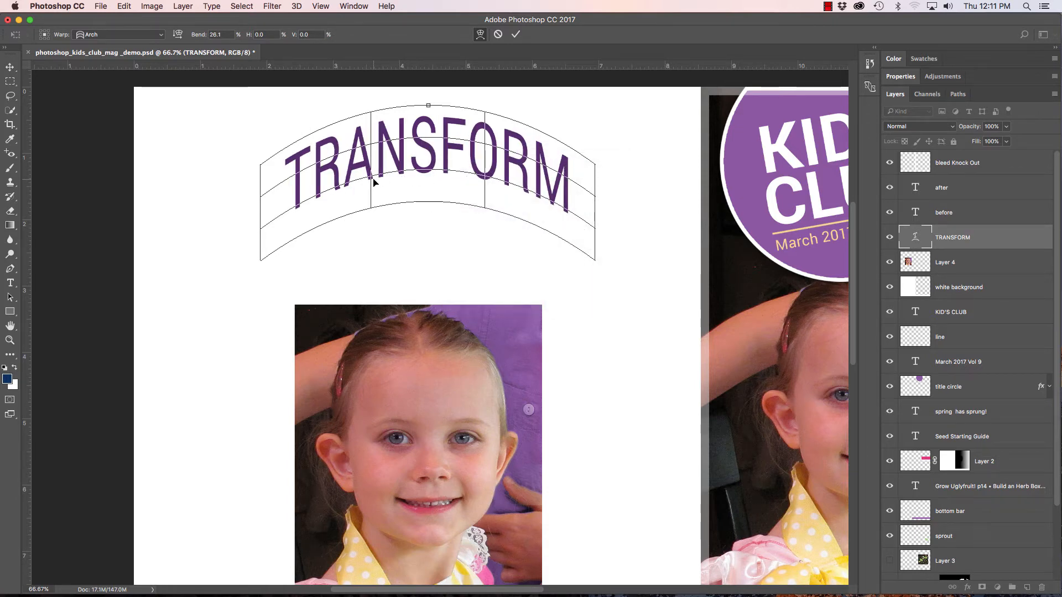
pyautogui.click(10, 66)
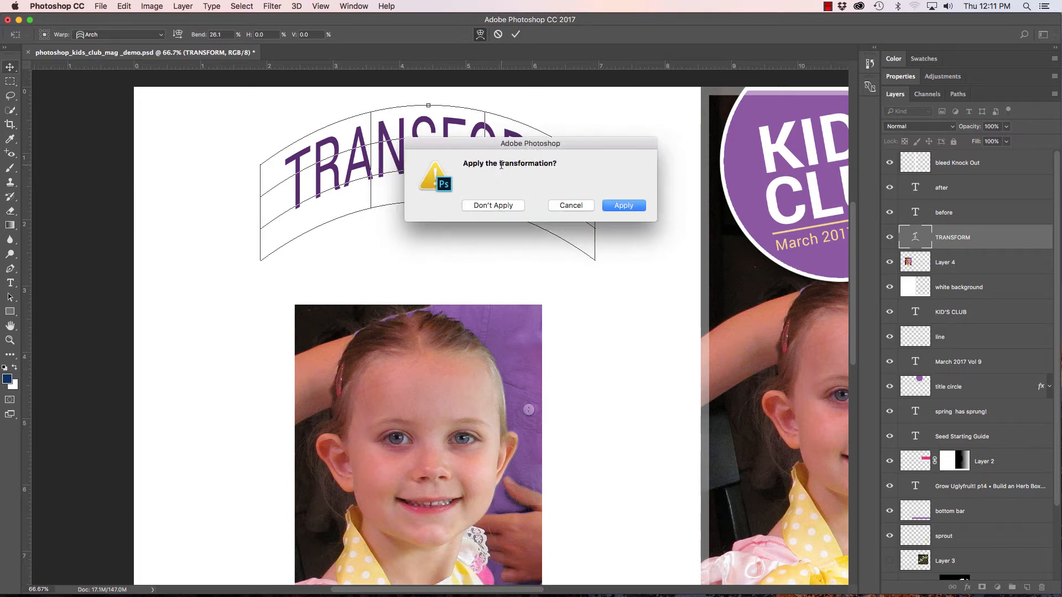
pyautogui.click(490, 206)
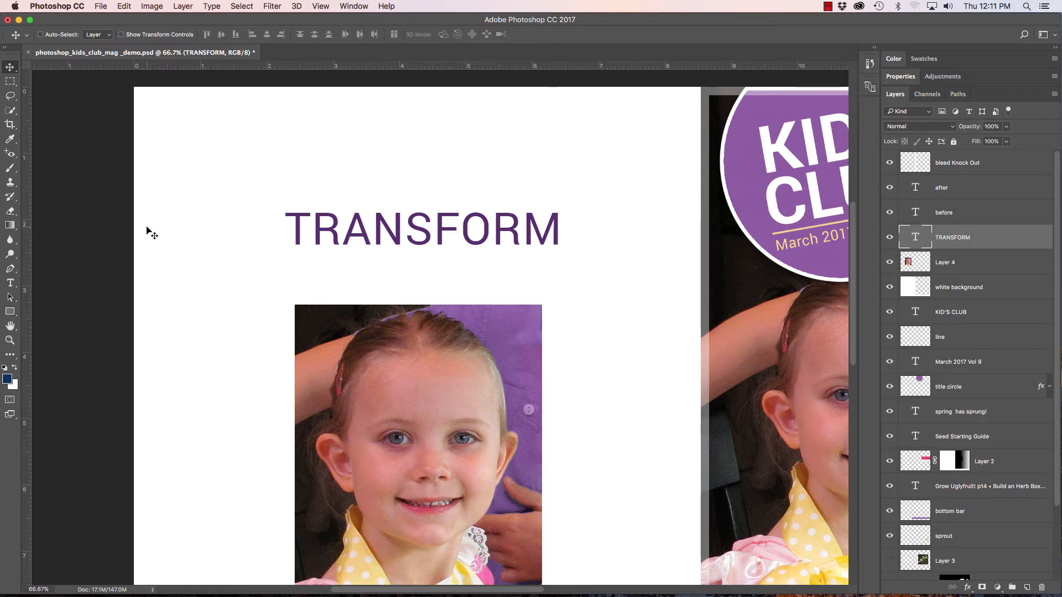
# Make a rectangular selection above the title, add a new layer, fill it with the dark blue foreground colour and deselect.
pyautogui.press('m')
pyautogui.moveTo(301, 111); pyautogui.dragTo(415, 143)
pyautogui.moveTo(477, 154); pyautogui.dragTo(562, 184)
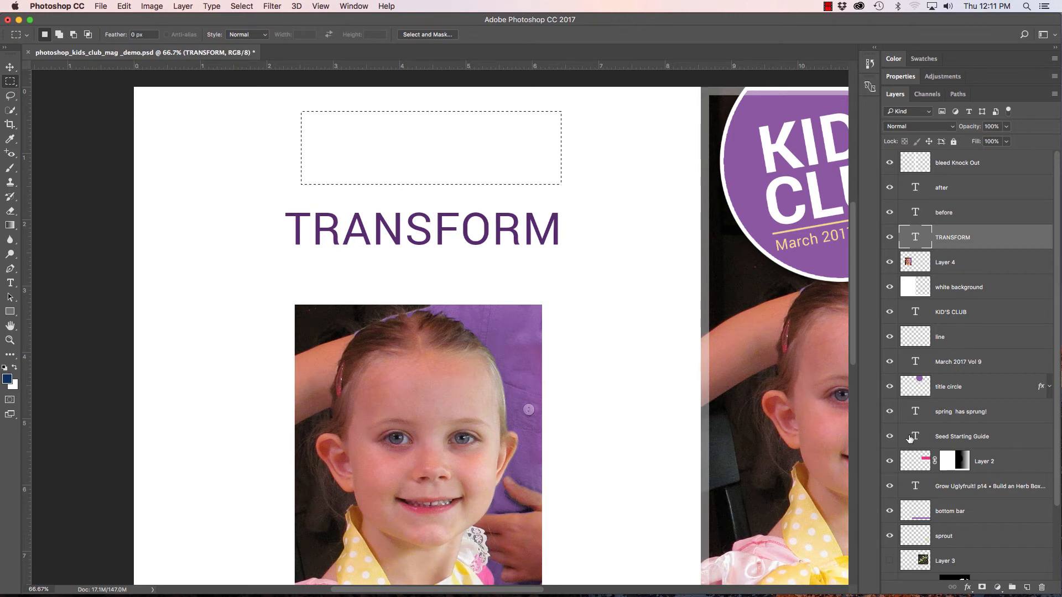
pyautogui.click(1027, 587)
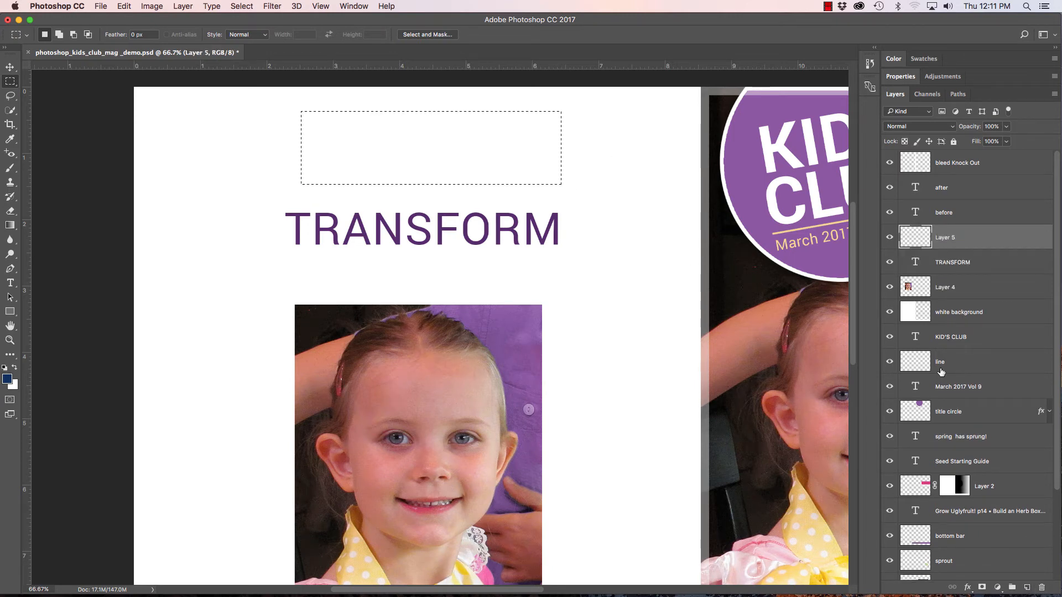
pyautogui.hotkey('alt', 'BackSpace')
pyautogui.press('super+d')
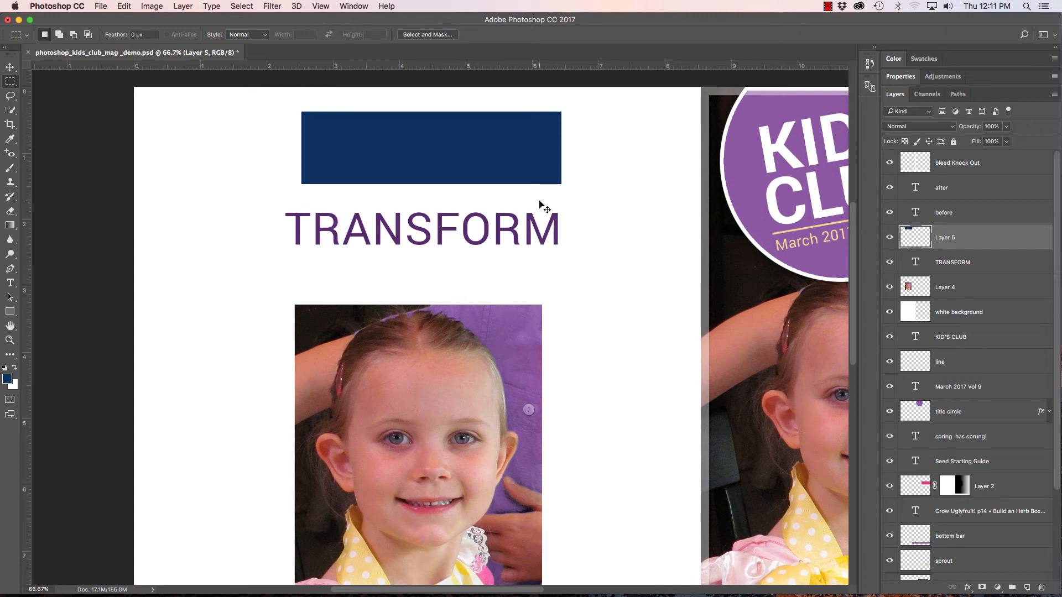
# Free-transform the blue rectangle to about 51% width and 262% height, undoing an extra handle drag.
pyautogui.press('super+t')
pyautogui.moveTo(562, 185); pyautogui.dragTo(435, 297)
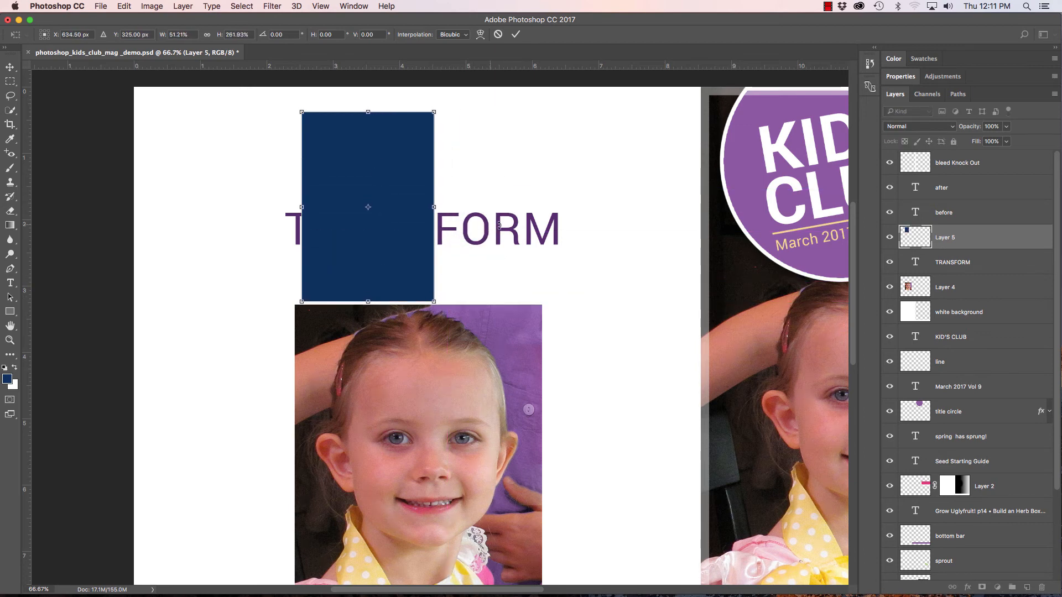
pyautogui.moveTo(440, 103); pyautogui.dragTo(463, 193)
pyautogui.press('super+z')
# Switch to Perspective and pull the rectangle's top-right corner down to taper its right side.
pyautogui.rightClick(404, 157)
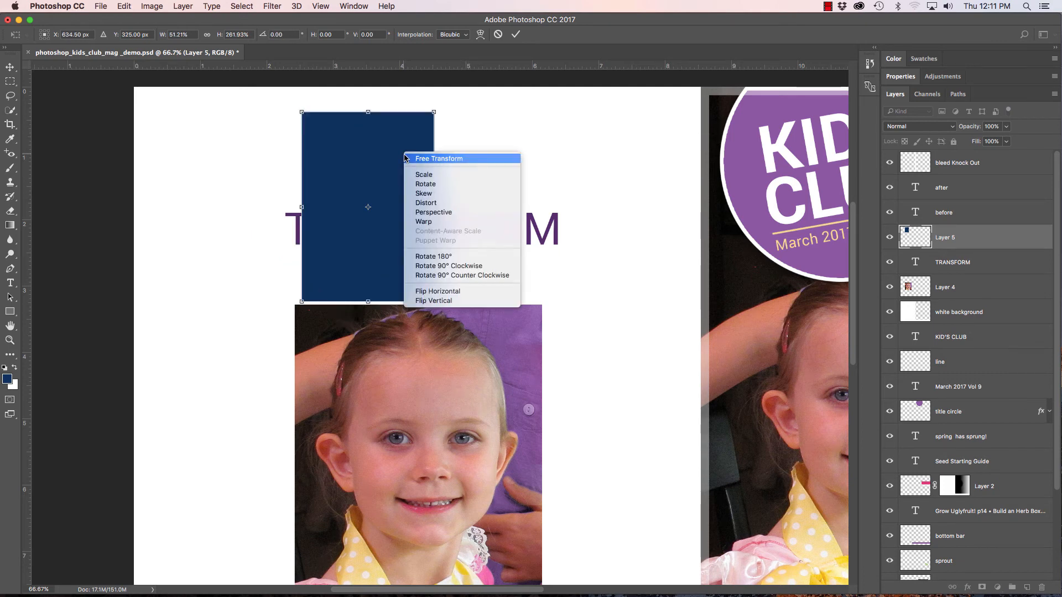
pyautogui.click(436, 212)
pyautogui.moveTo(433, 111); pyautogui.dragTo(461, 166)
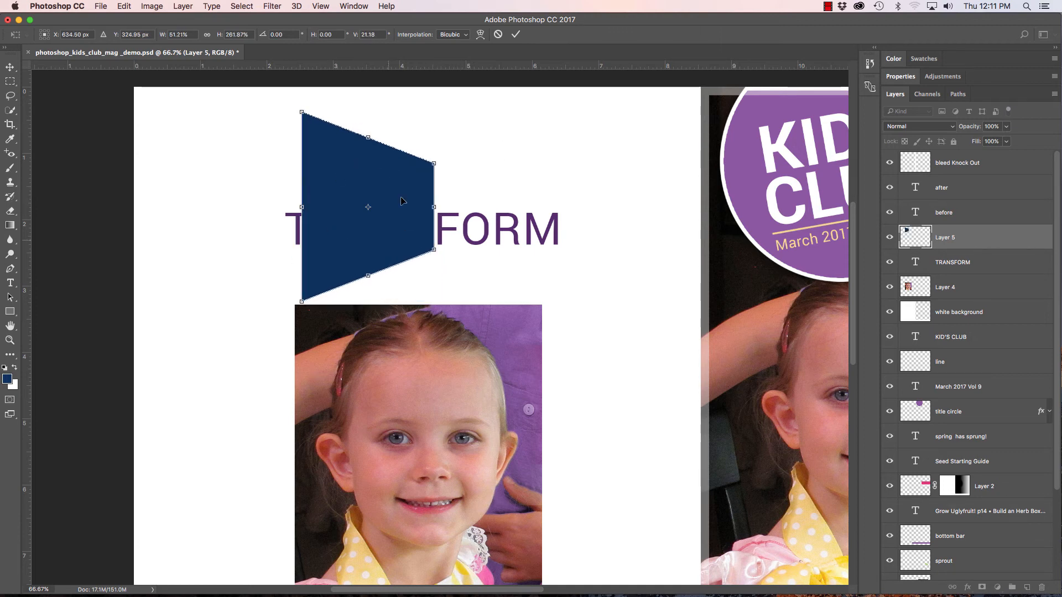